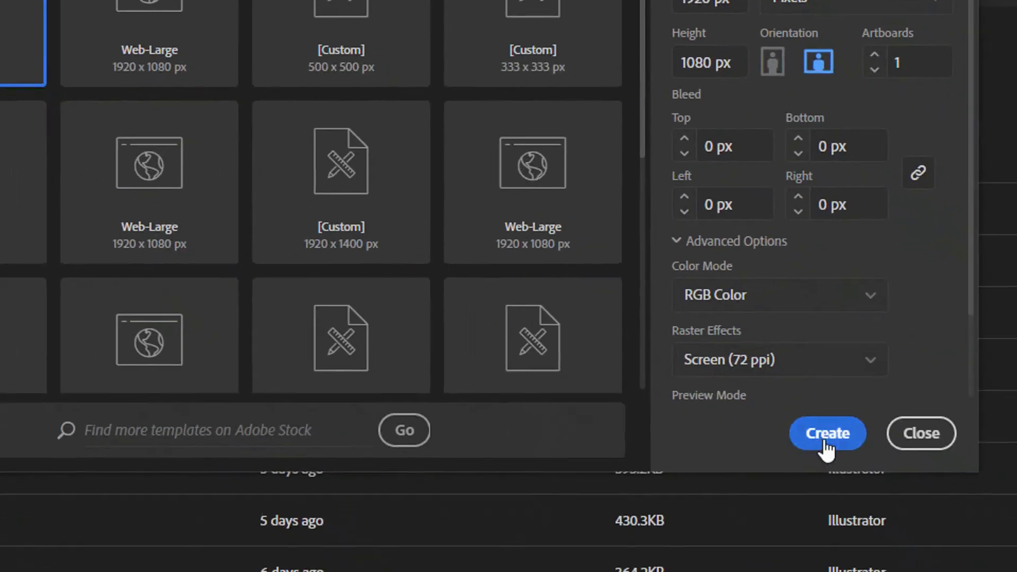
- Create the 1920 x 1080 px RGB document at 72 ppi and hide its artboards
left_click(789, 430)
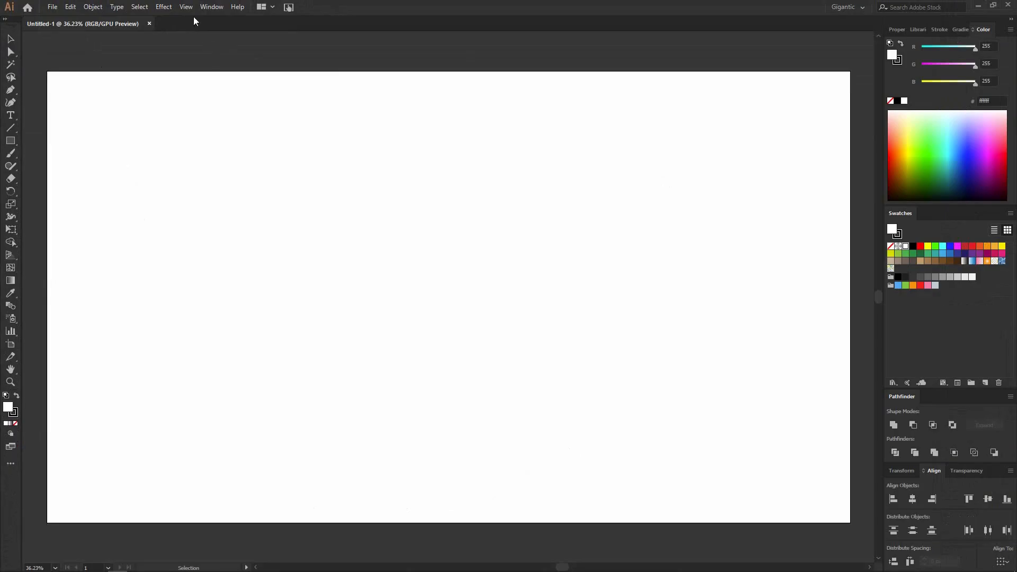
left_click(186, 7)
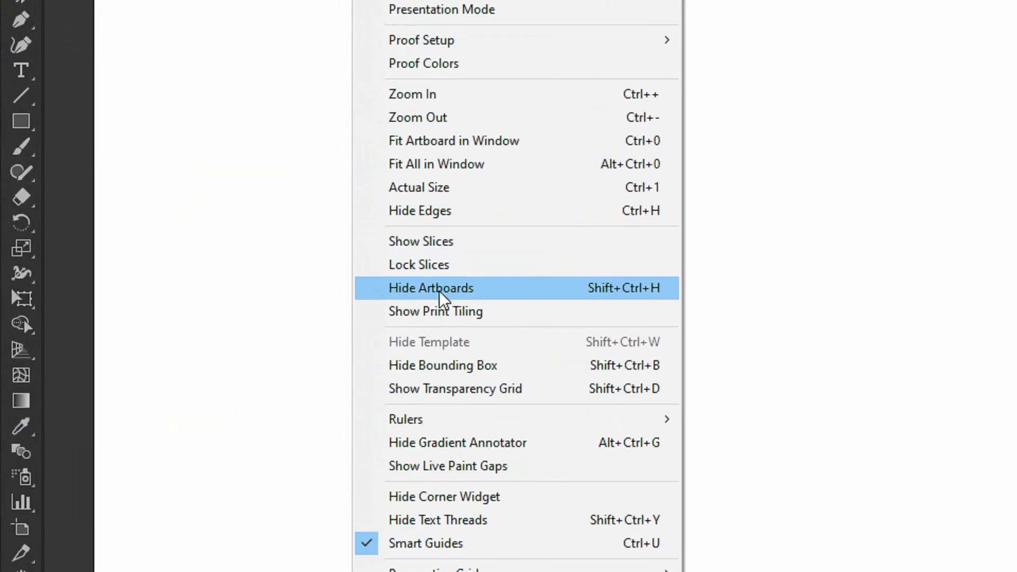
left_click(461, 291)
scroll(342, 129, "down", 4)
scroll(340, 137, "up", 1)
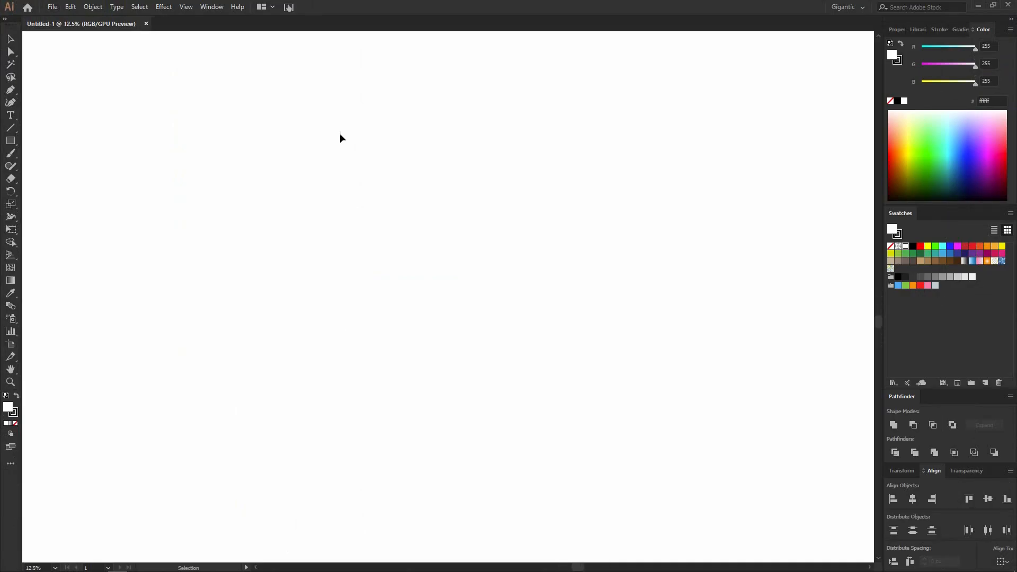
scroll(340, 138, "up", 1)
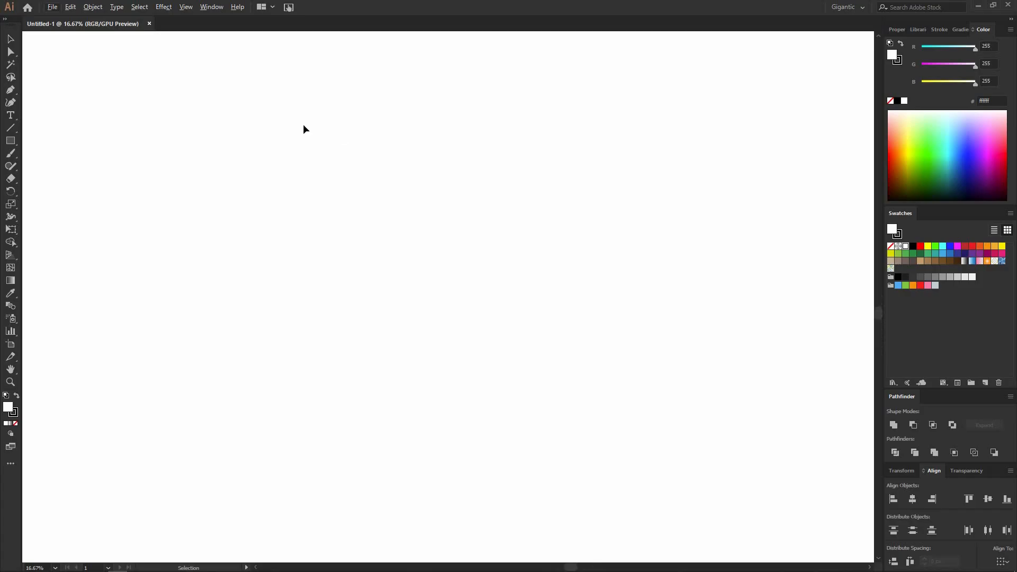
- Turn off Snap to Pixel while keeping Smart Guides and Snap to Point enabled
left_click(184, 7)
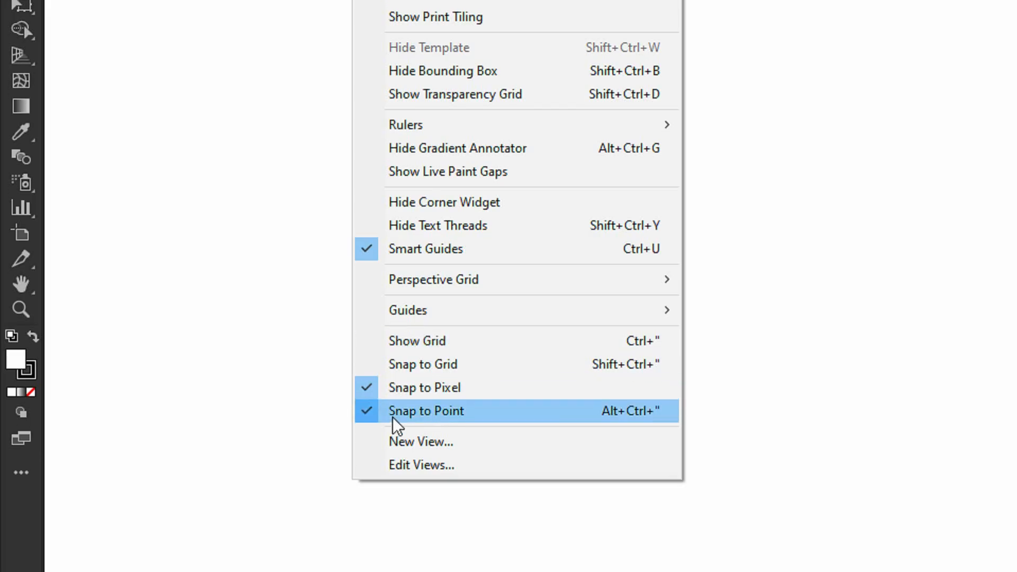
left_click(378, 388)
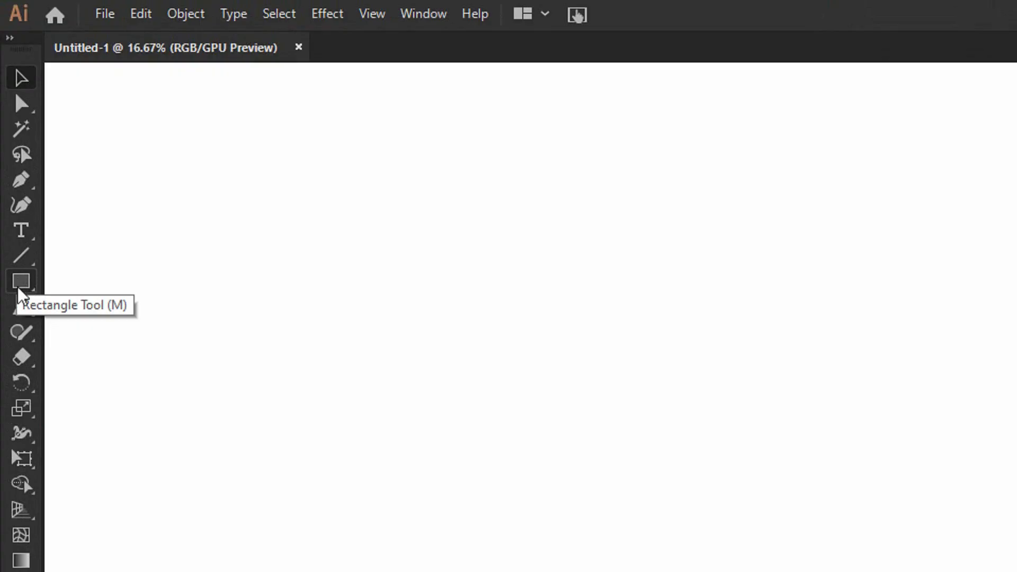
- Draw a wide rectangle with the Rectangle tool and a larger perfect square to its right
left_click(23, 289)
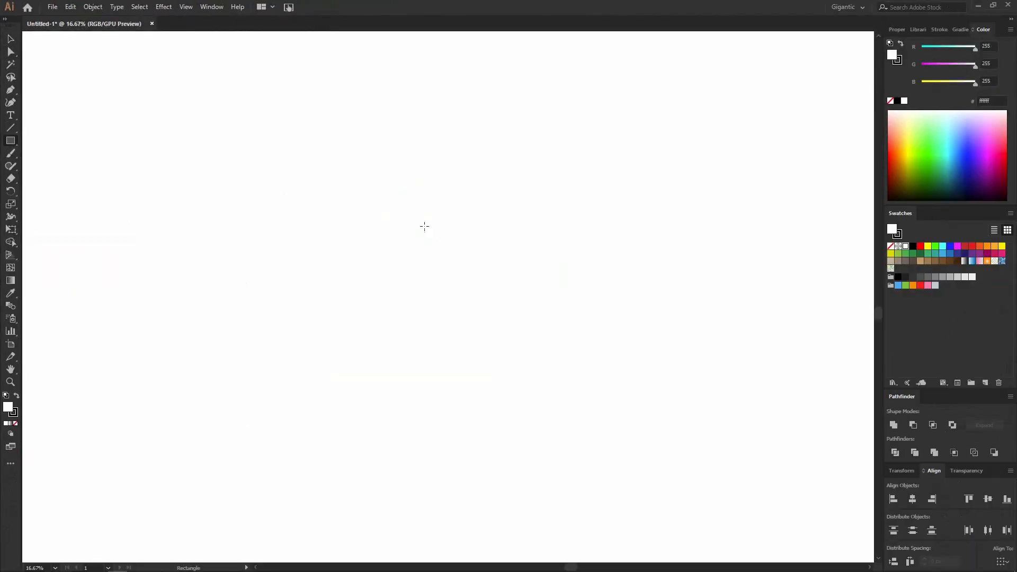
key("m")
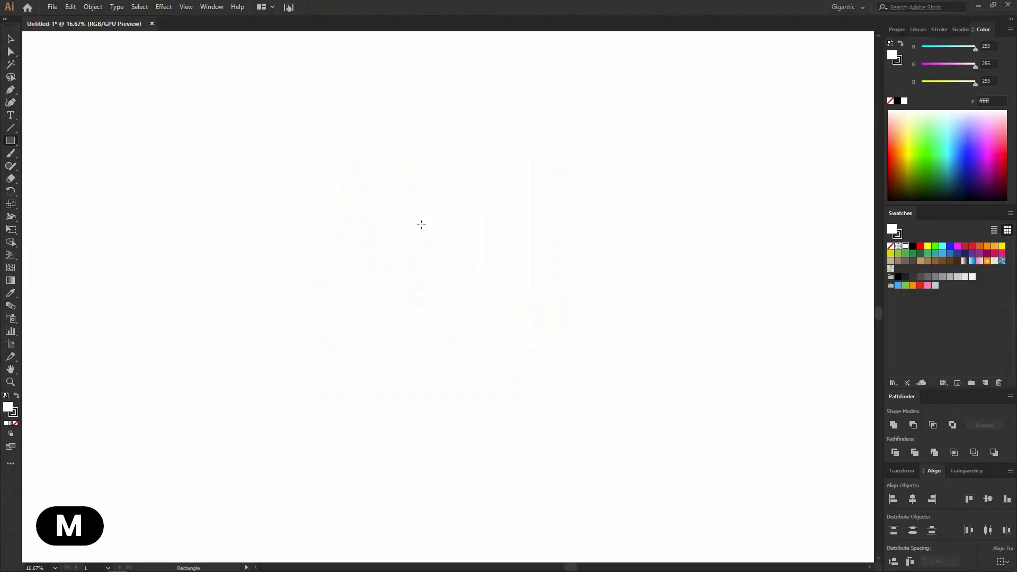
left_click_drag(315, 169, 506, 252)
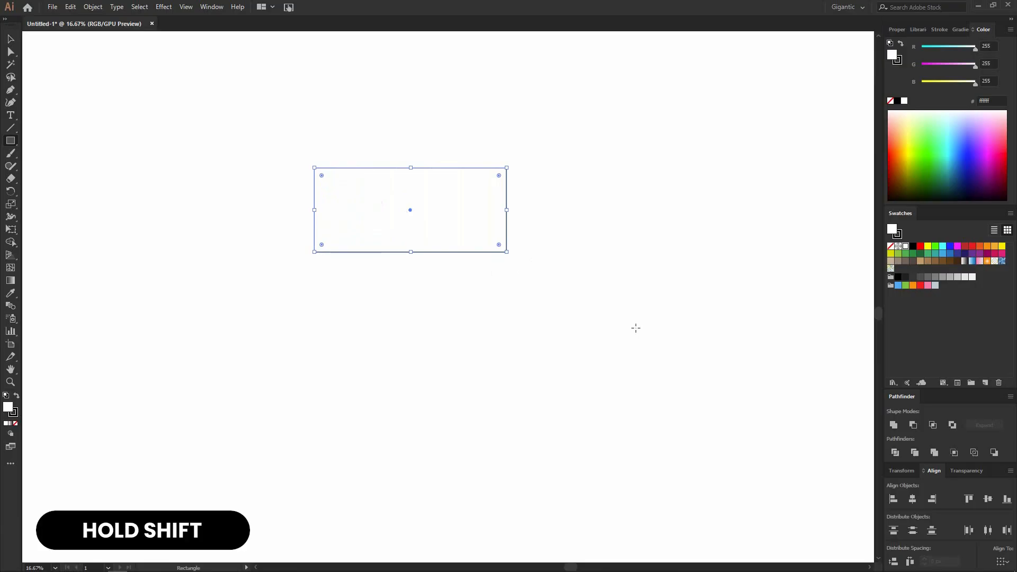
left_click_drag(575, 178, 718, 357)
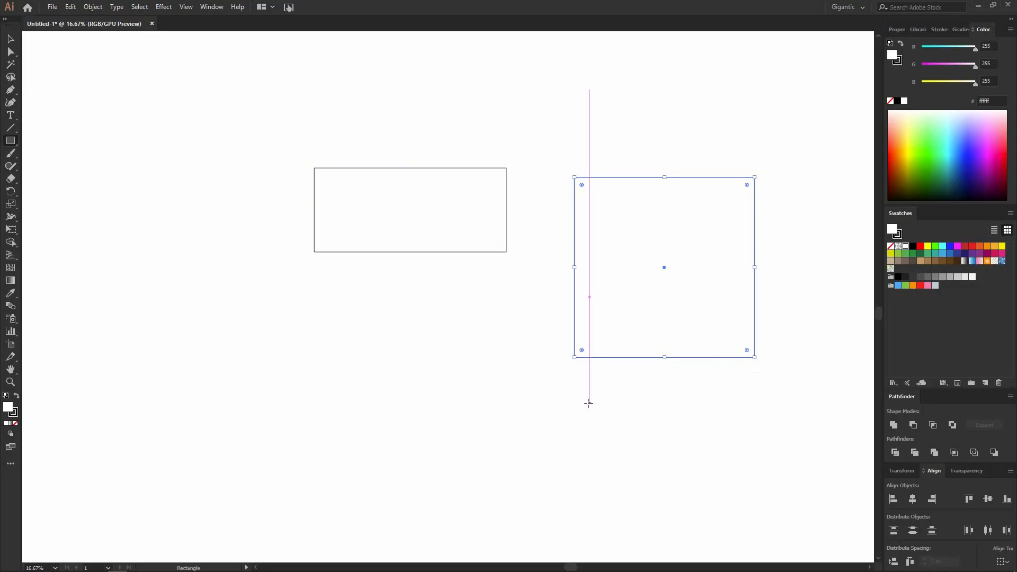
- Draw an ellipse below the wide rectangle and a wide, flat ellipse below the square
key("l")
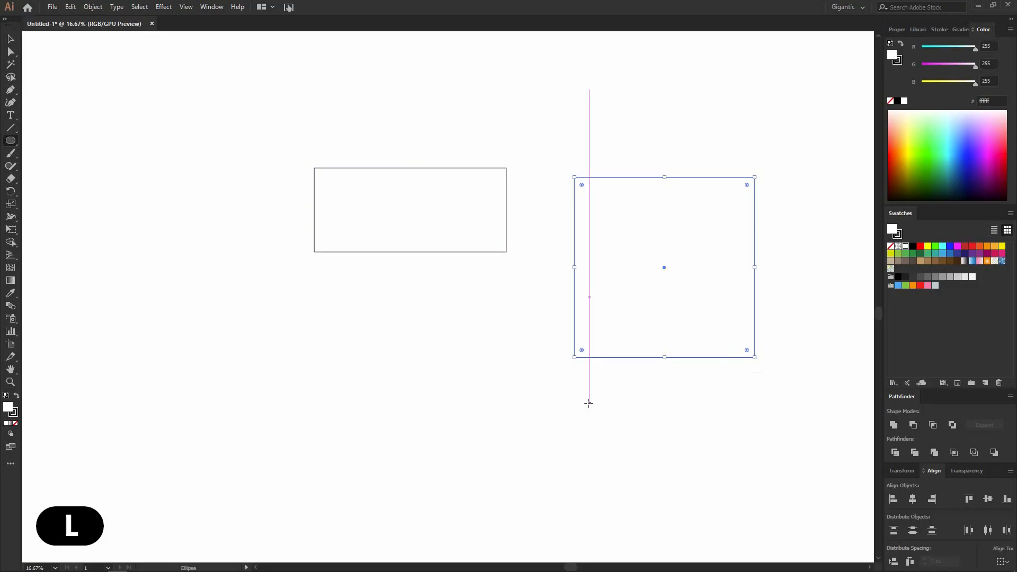
left_click_drag(335, 294, 477, 457)
left_click_drag(555, 389, 728, 443)
key("v")
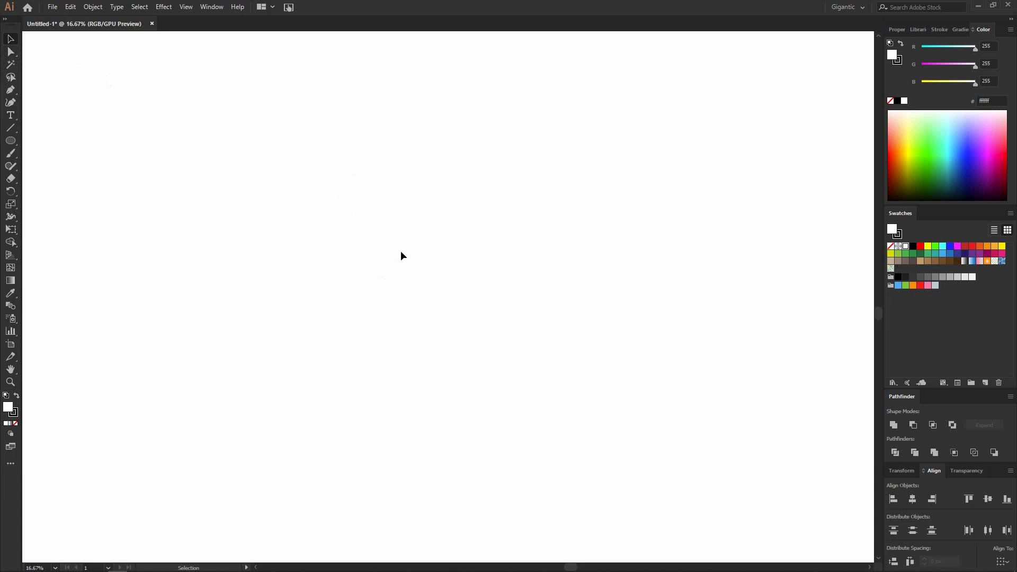
- Draw a tall white rectangle with a black outline and move it to the left
key("m")
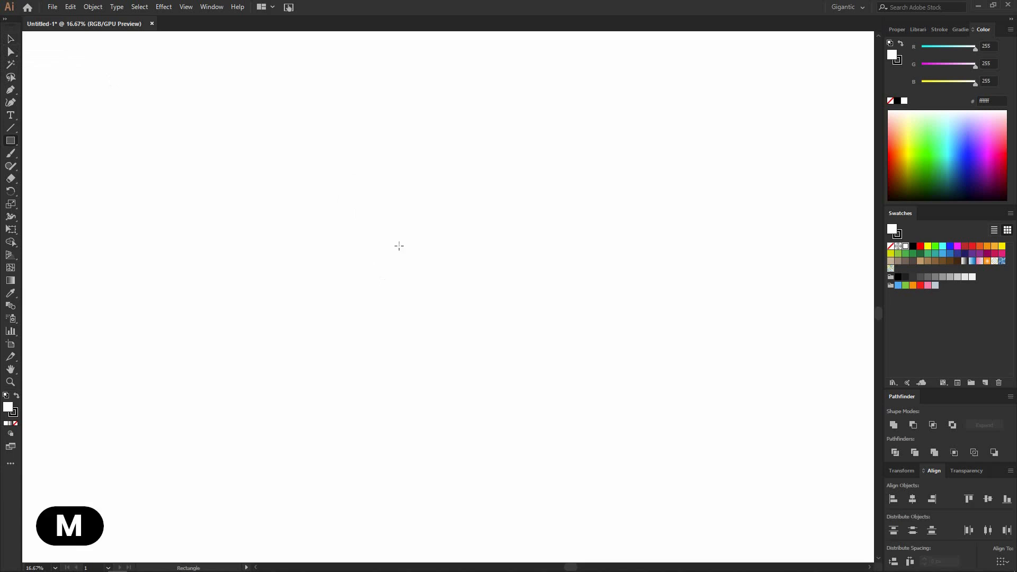
left_click_drag(396, 143, 519, 358)
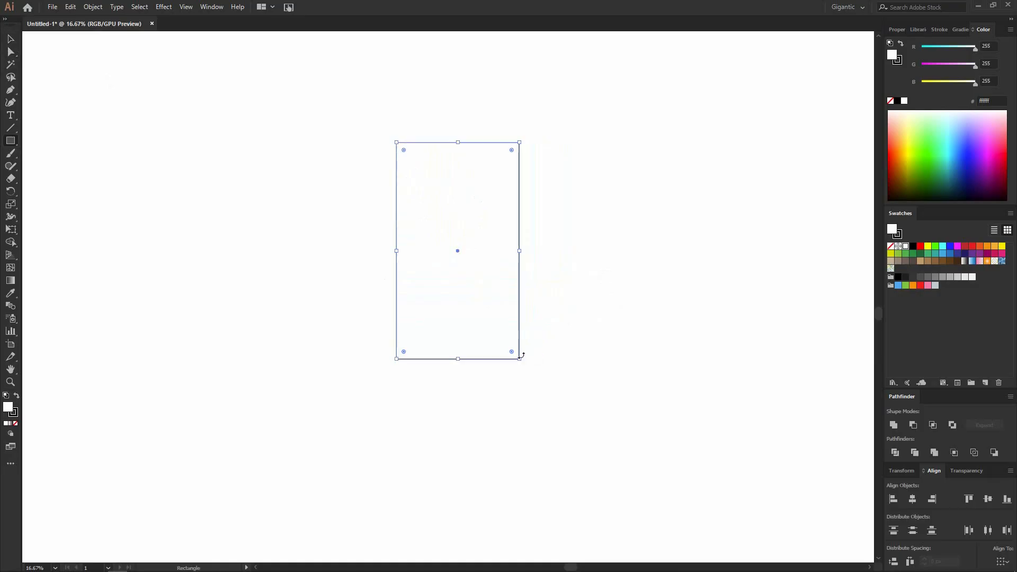
key("v")
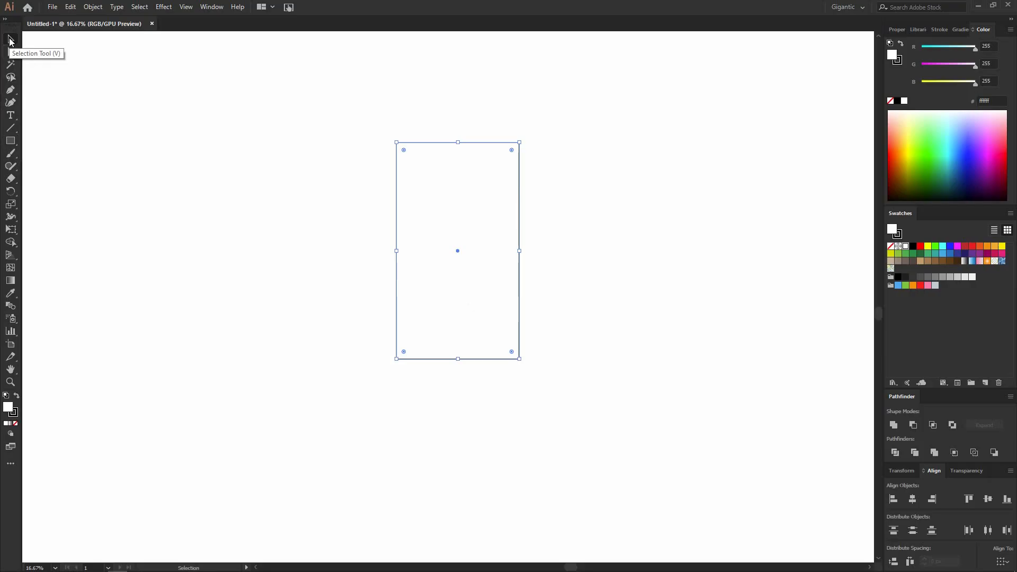
key("v")
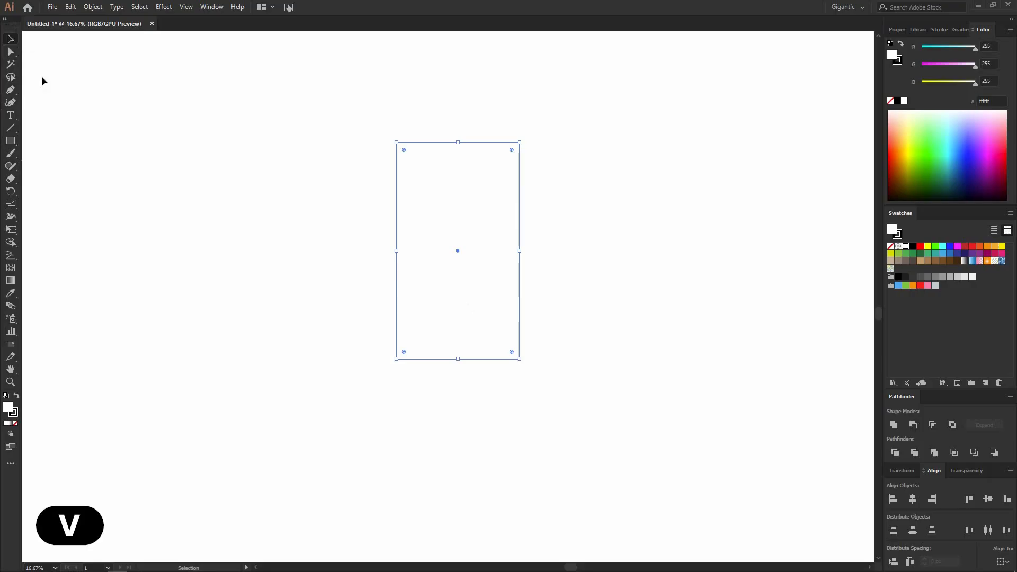
left_click_drag(517, 163, 437, 160)
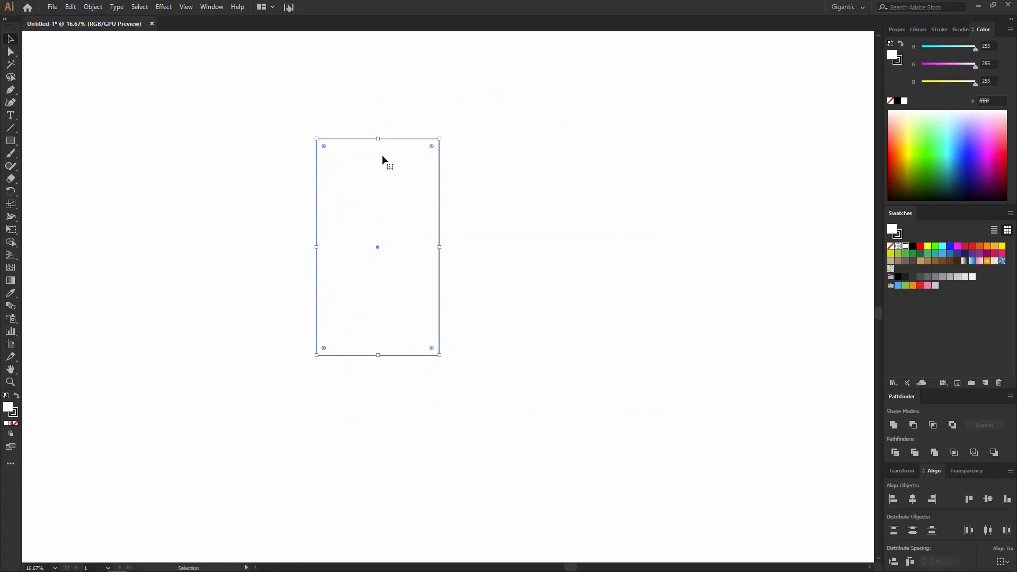
- Resize the rectangle by lowering and then partly raising its top edge, and widen it slightly from its right edge
left_click_drag(377, 140, 377, 226)
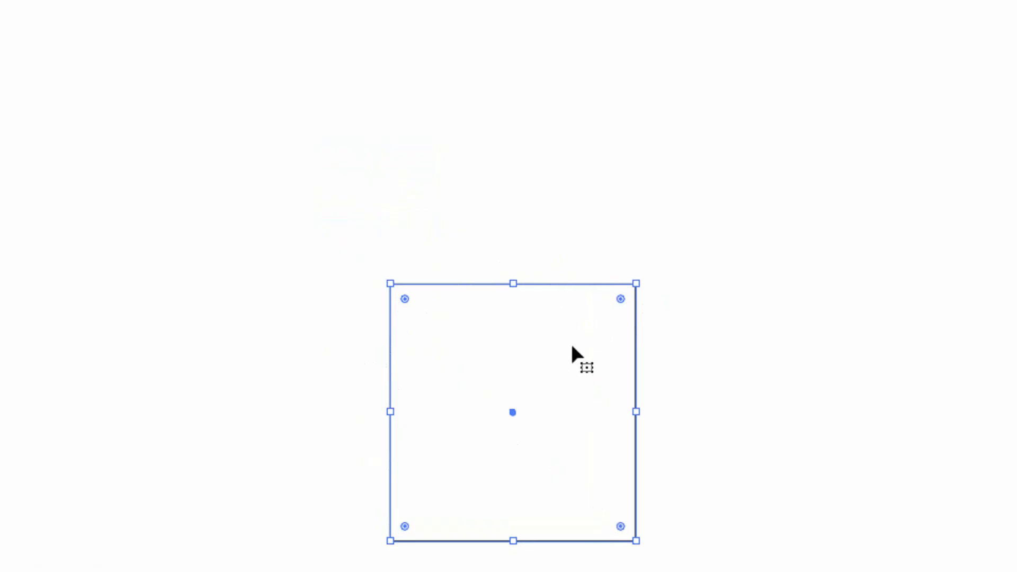
left_click_drag(512, 283, 520, 168)
mouse_move(636, 354)
left_mouse_down()
mouse_move(745, 354)
mouse_move(656, 355)
left_mouse_up()
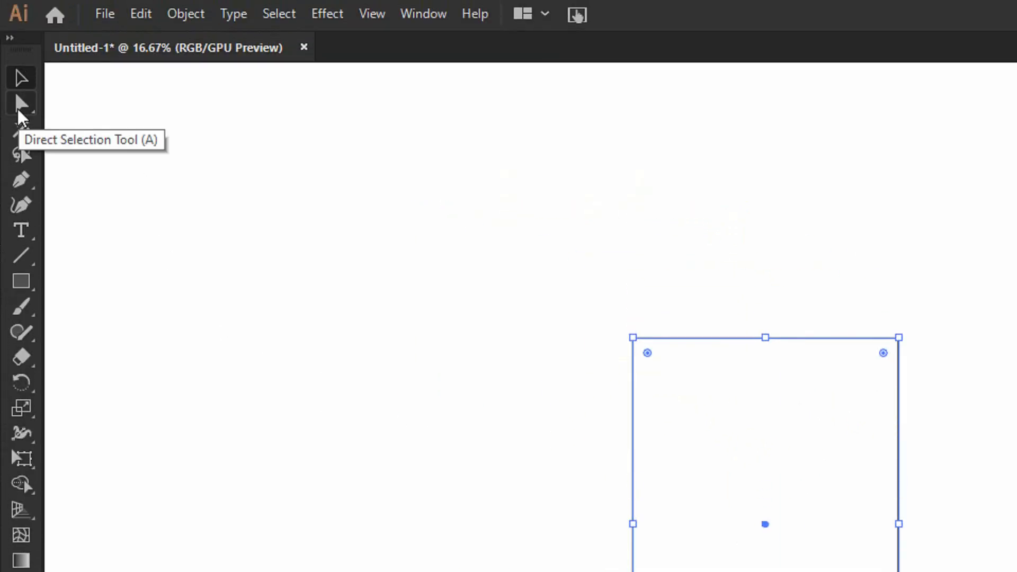
- Select the rectangle's corner anchor points with Direct Selection and shift its upper-right corner slightly upward
key("a")
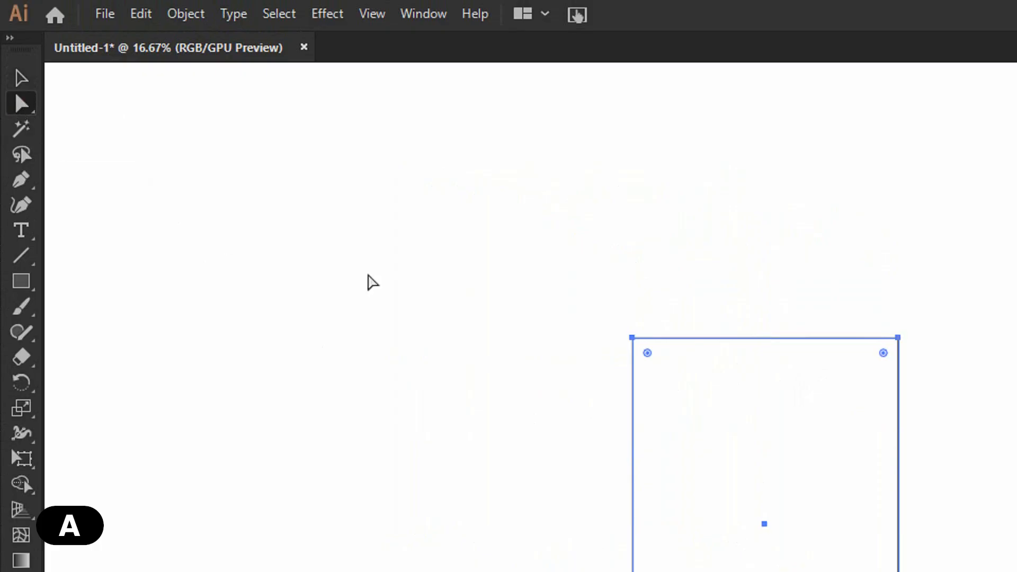
left_click_drag(580, 306, 960, 367)
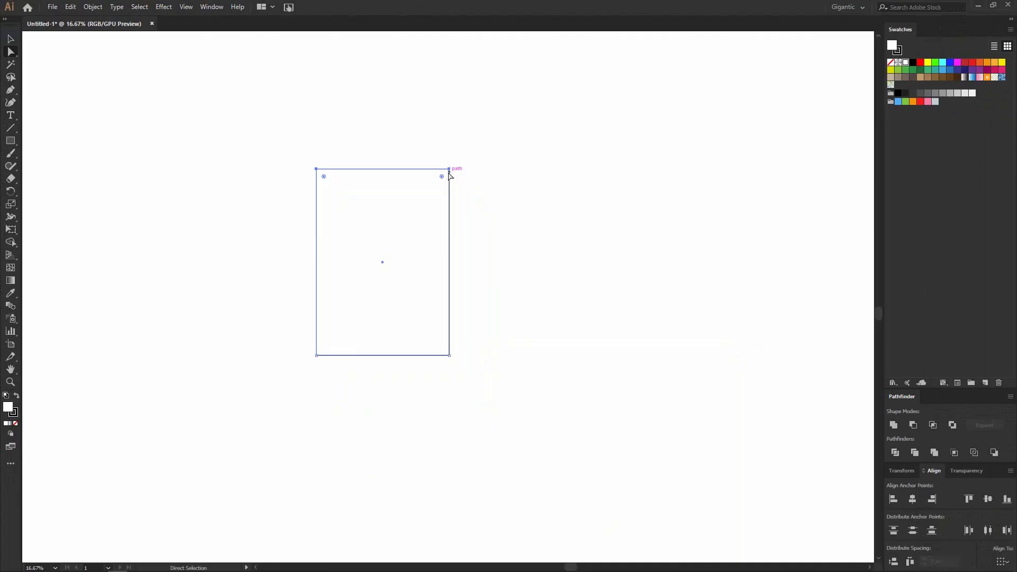
mouse_move(450, 170)
left_mouse_down()
mouse_move(448, 274)
mouse_move(449, 151)
left_mouse_up()
left_click_drag(483, 112, 353, 357)
- Try pulling the rectangle's upper-right anchor point outward, undo the move, and return to the Selection tool
left_click(556, 181)
left_click(484, 153)
left_click_drag(483, 152, 532, 159)
key("ctrl+z")
key("v")
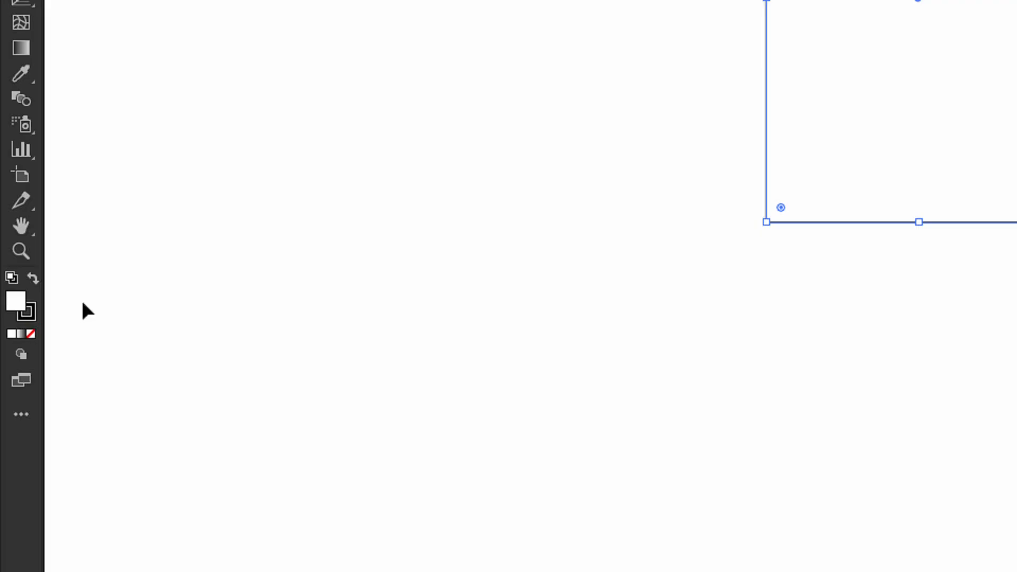
- Try swapping the rectangle's fill and stroke colors back and forth, ending with a white fill and black stroke
left_click(32, 279)
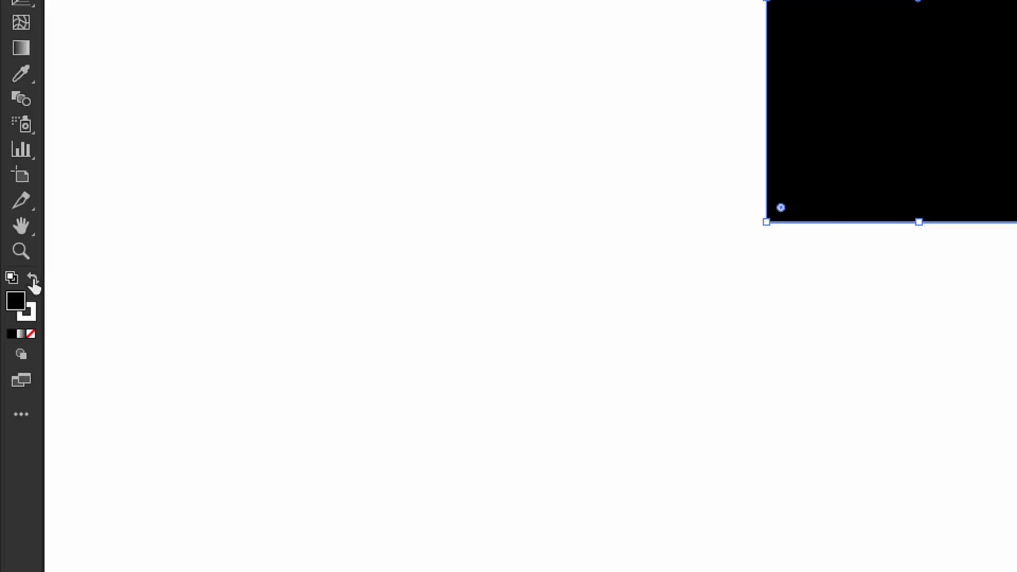
left_click(33, 279)
left_click(32, 279)
left_click(33, 280)
left_click(33, 279)
left_click(33, 279)
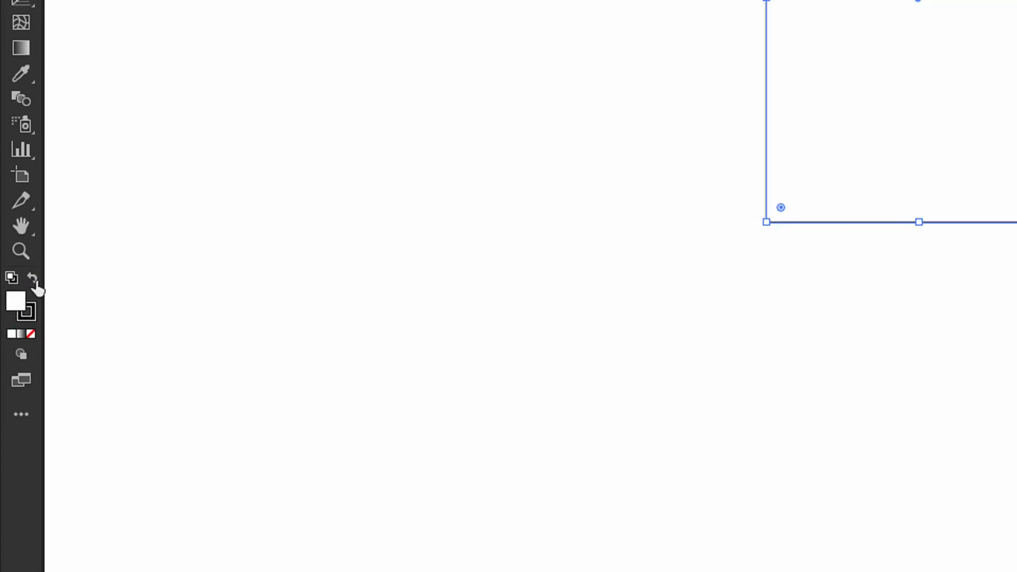
- Give the rectangle a red fill picked in the Color Picker
double_click(15, 303)
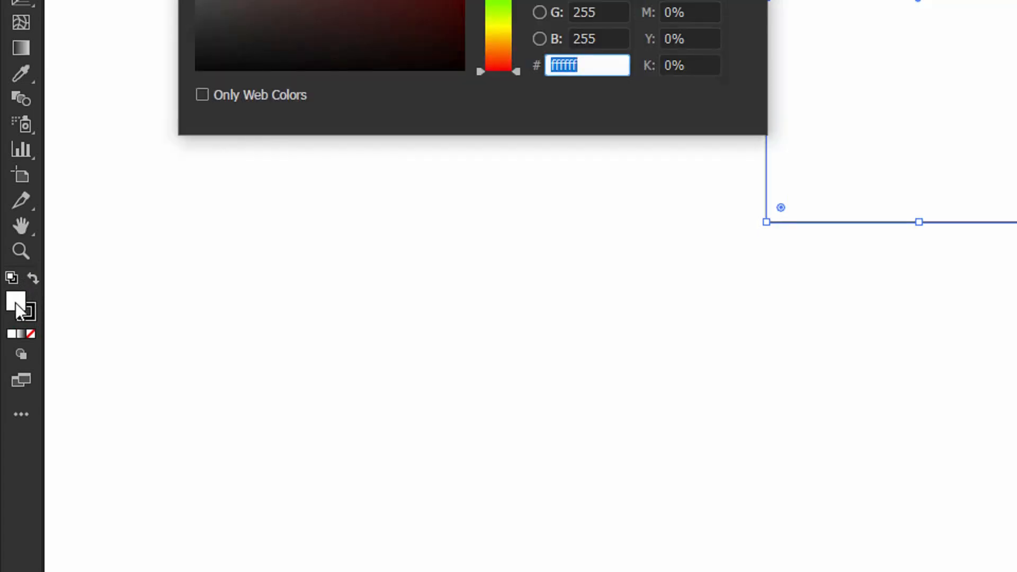
left_click(353, 142)
mouse_move(353, 142)
left_mouse_down()
mouse_move(419, 132)
mouse_move(390, 75)
left_mouse_up()
left_click(696, 43)
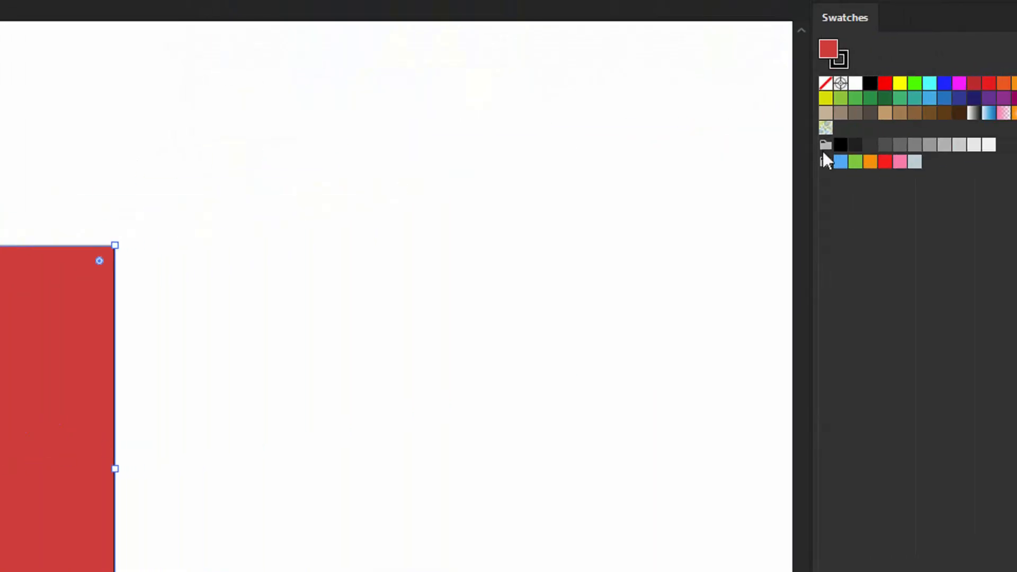
- Fill the rectangle with the dark red c1272d swatch after trying a green one, and set its stroke to None
left_click(838, 121)
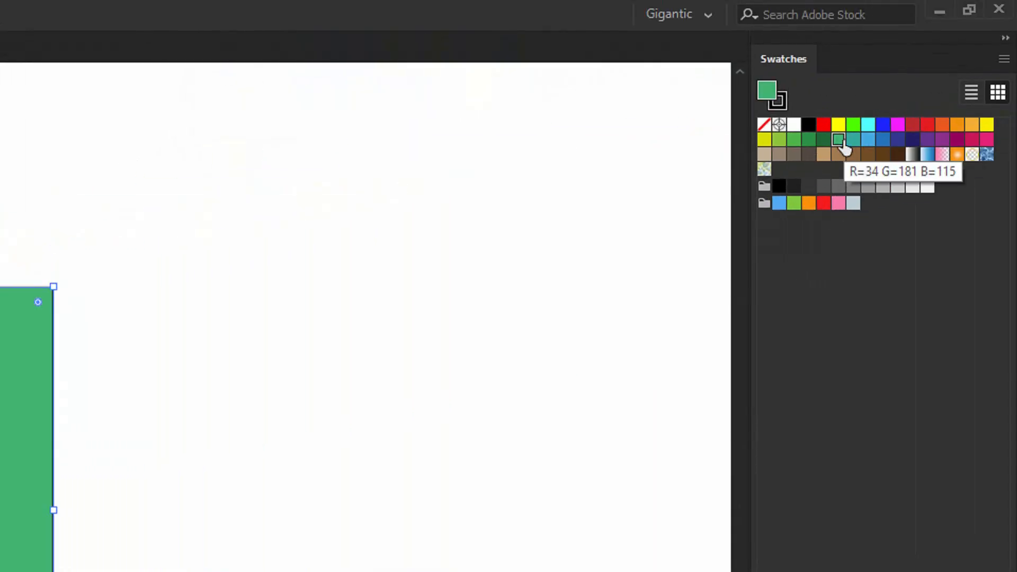
left_click(912, 125)
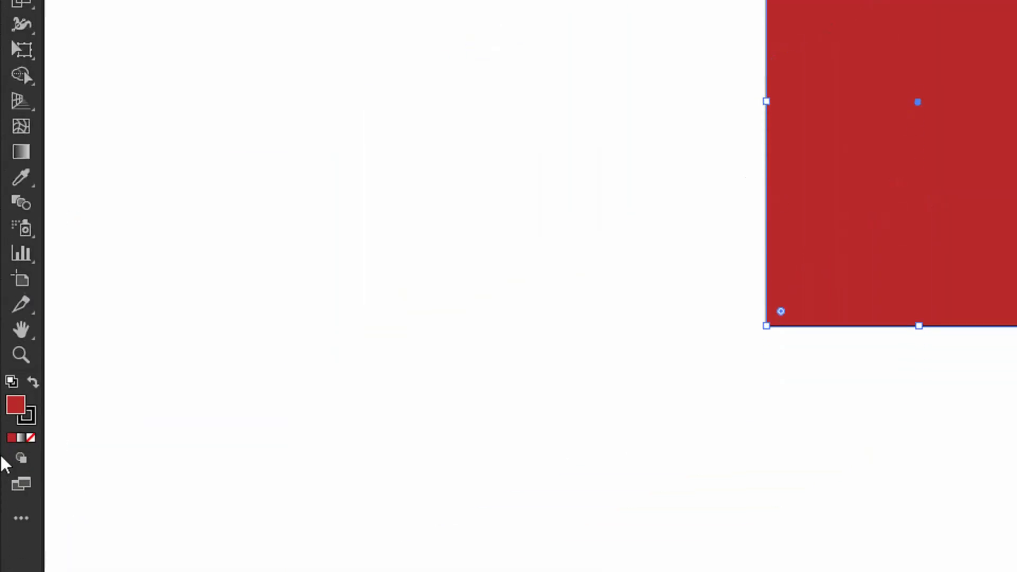
left_click(30, 422)
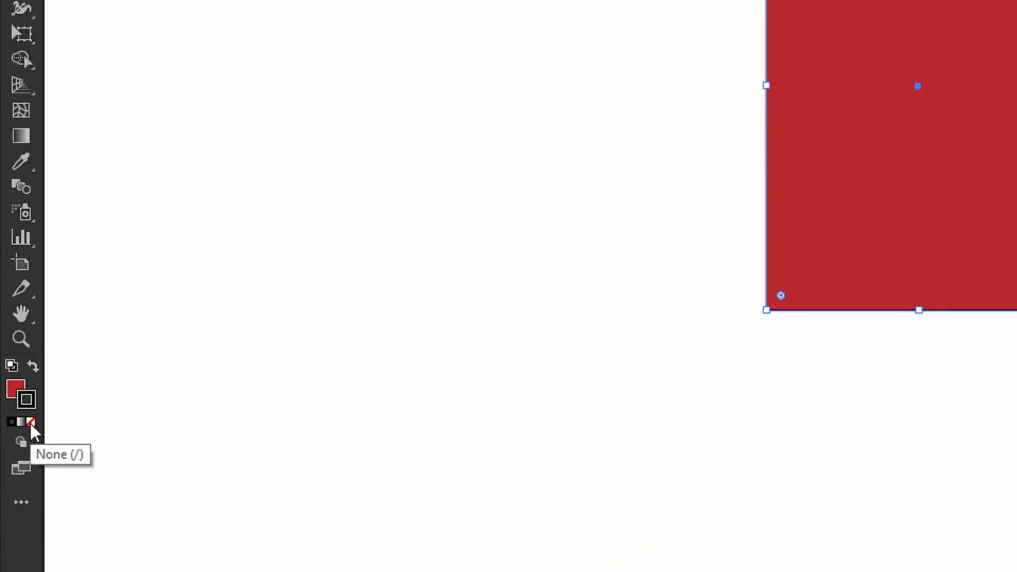
left_click(30, 422)
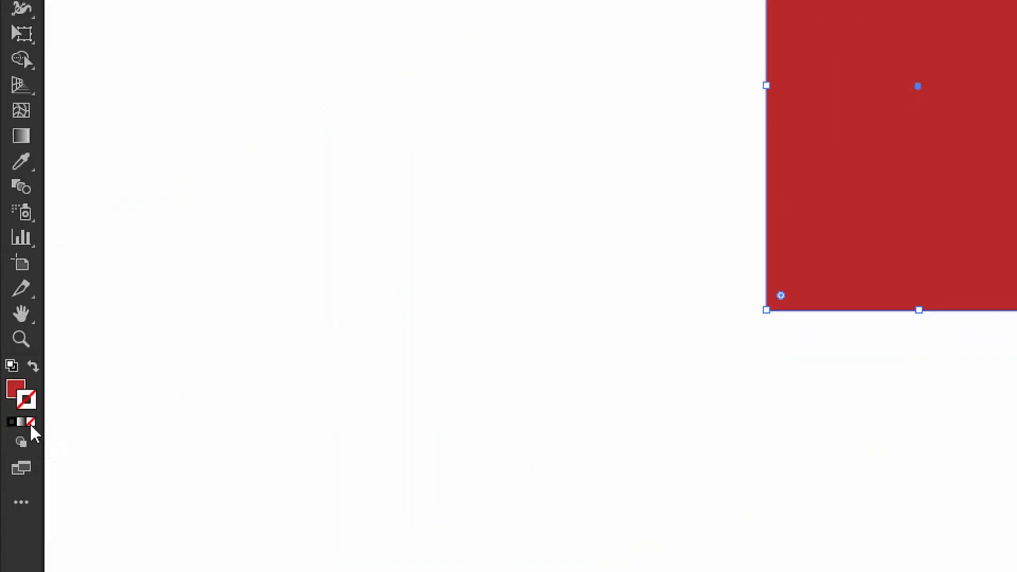
left_click(15, 388)
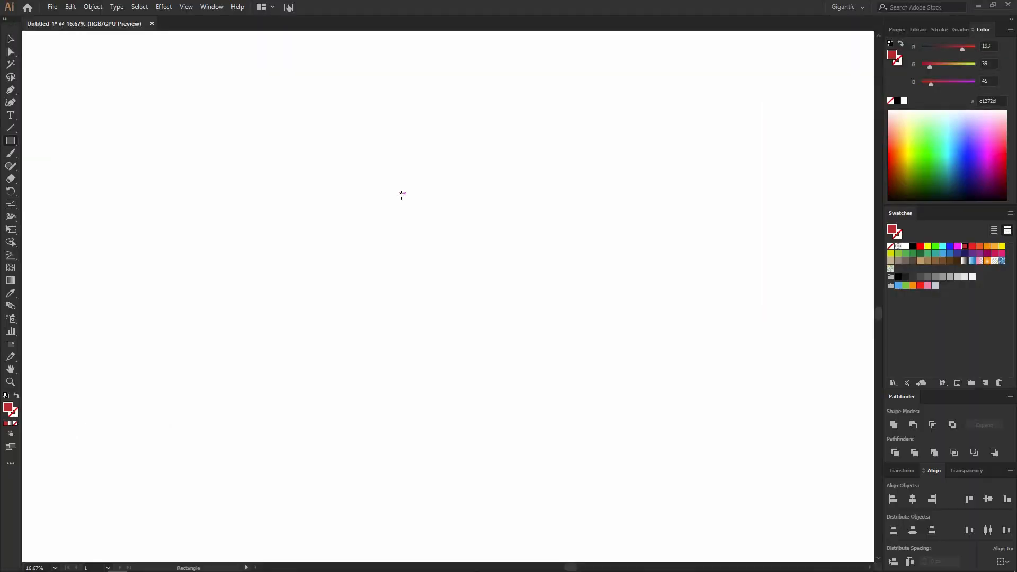
- Draw a tall red rectangle near the middle of the canvas, shifted slightly up and left, and copy it
left_click_drag(397, 185, 499, 385)
key("v")
left_click_drag(474, 296, 467, 269)
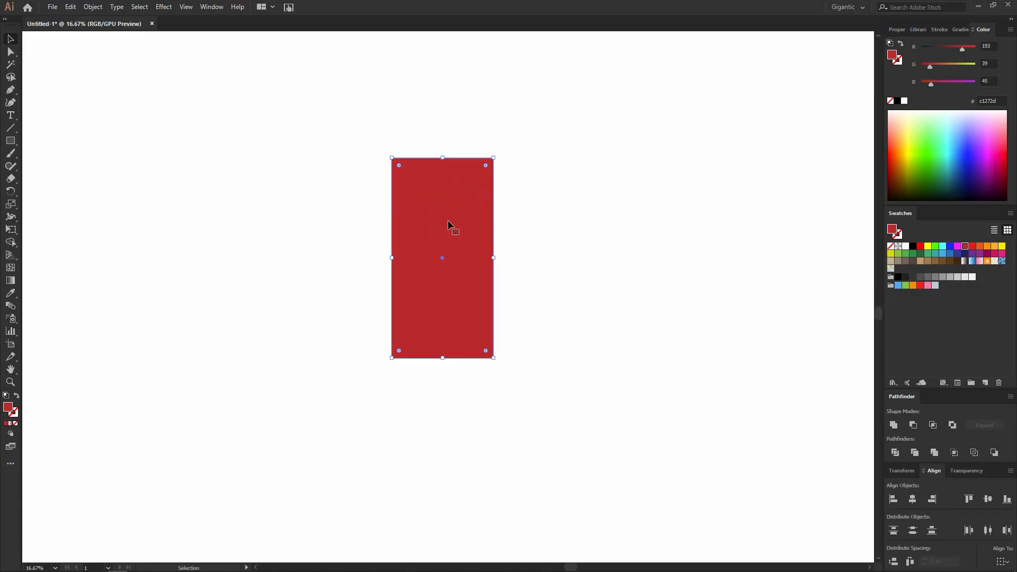
key("ctrl+c")
- Paste a duplicate of the red rectangle, move it to the right of the original, and delete it
key("a")
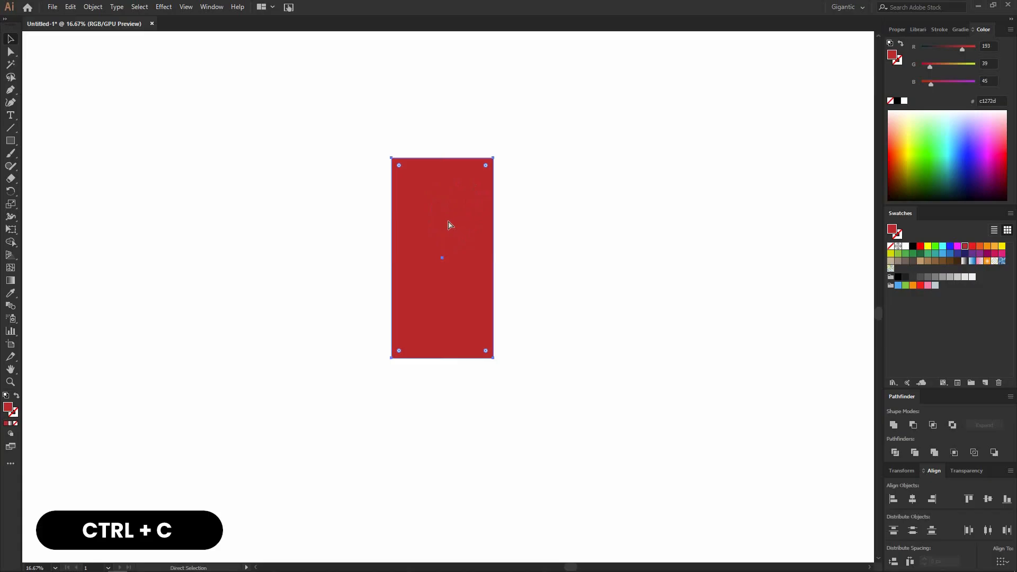
key("v")
key("ctrl+v")
left_click_drag(465, 261, 579, 237)
key("Delete")
- Paste the copied red rectangle in front, exactly over the original
left_click(480, 241)
left_click(513, 260)
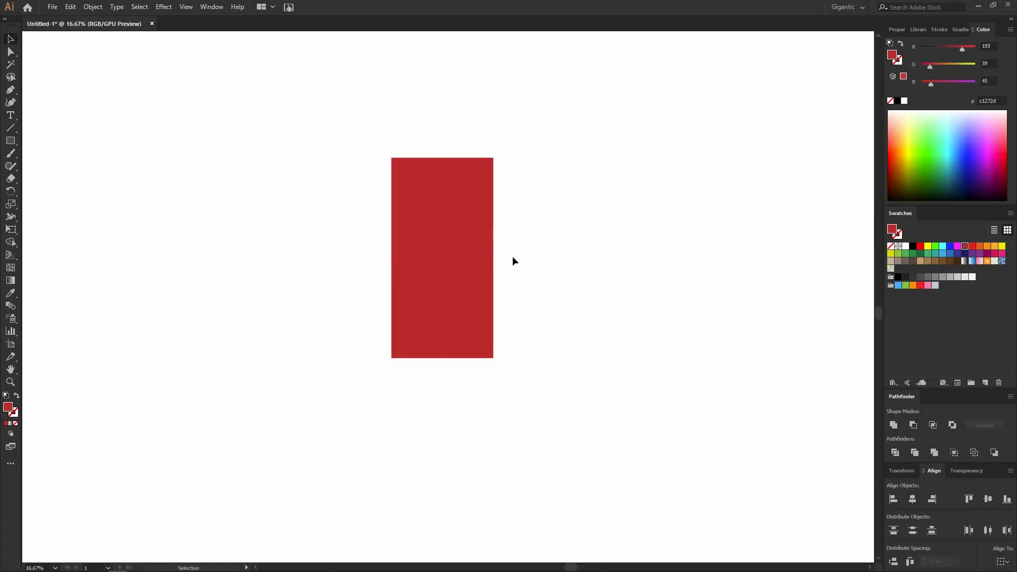
key("ctrl+f")
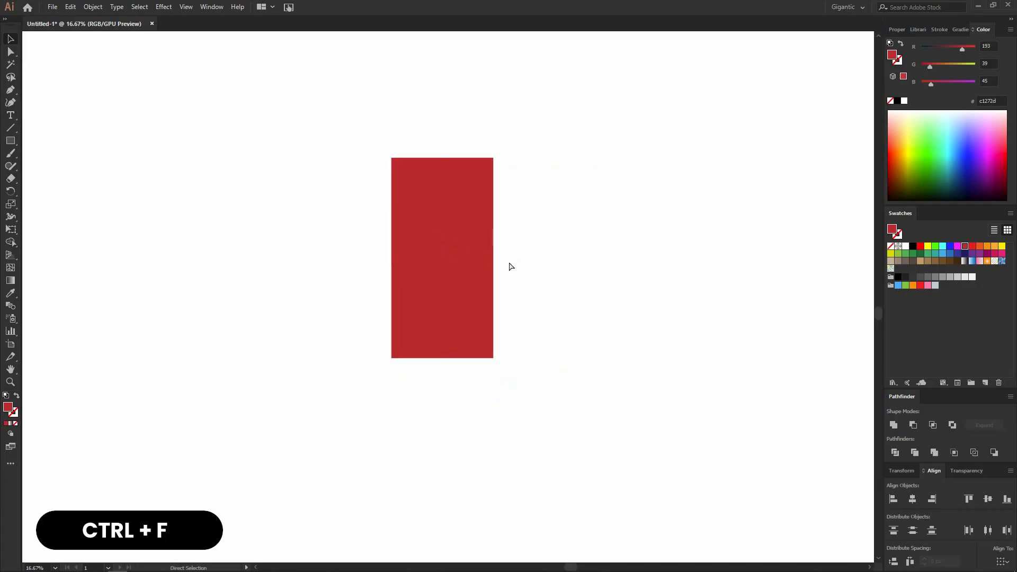
- Move the front copy of the red rectangle horizontally to the right of the original, leaving a narrow gap between them
left_click_drag(449, 226, 506, 226)
key("ctrl+z")
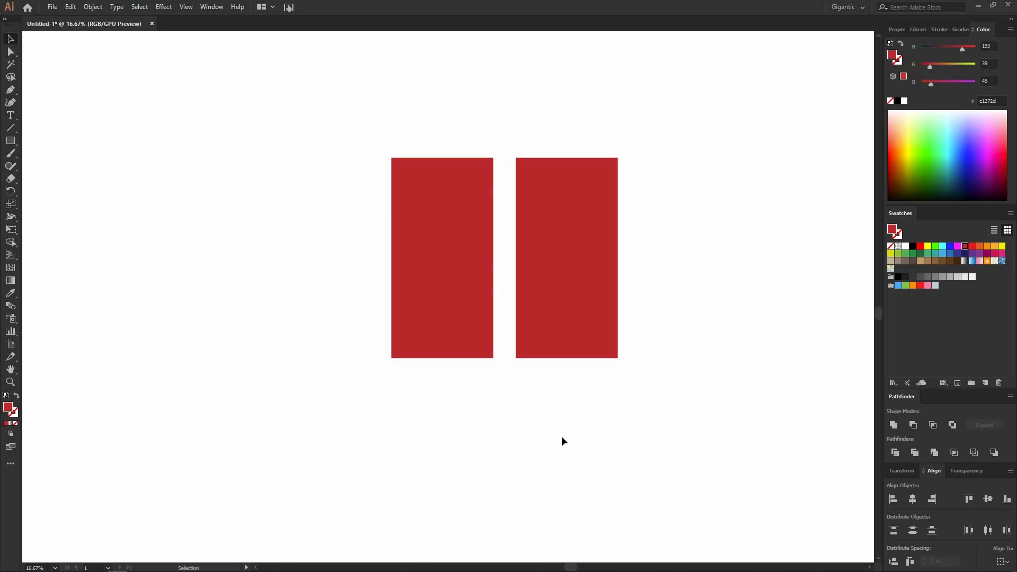
- Group the two red rectangles, and ungroup them again
left_click_drag(680, 116, 379, 256)
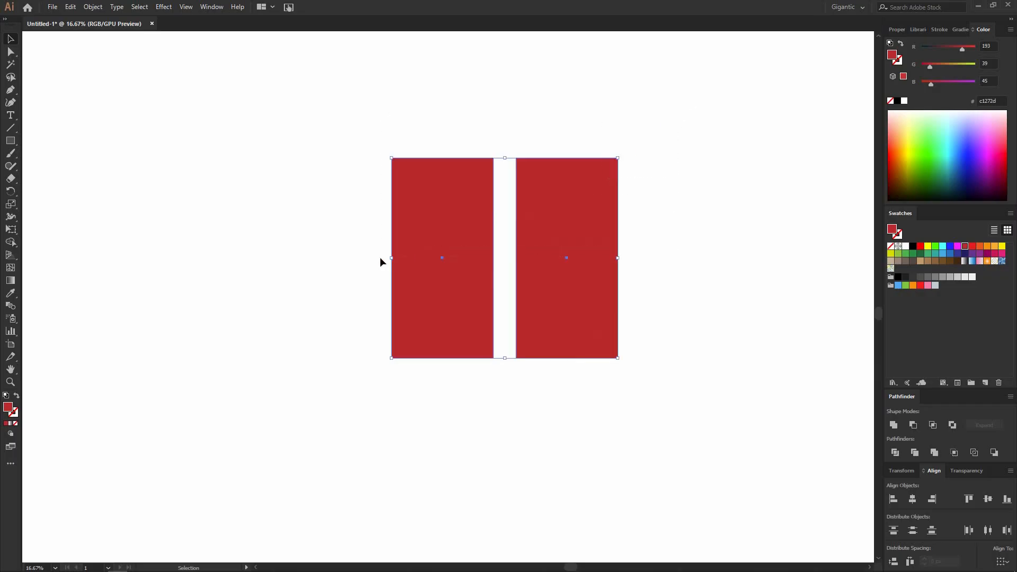
right_click(463, 195)
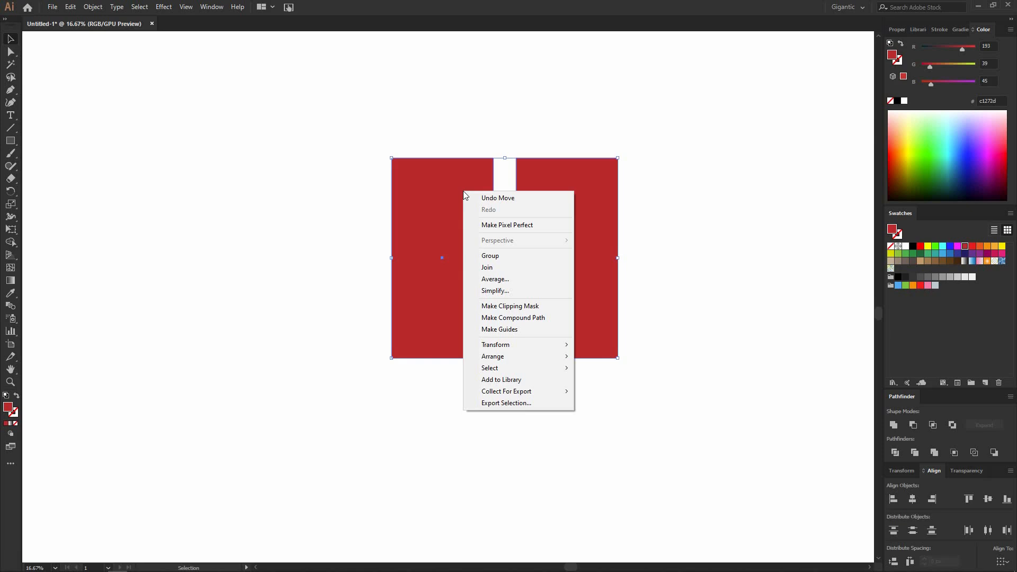
left_click(517, 256)
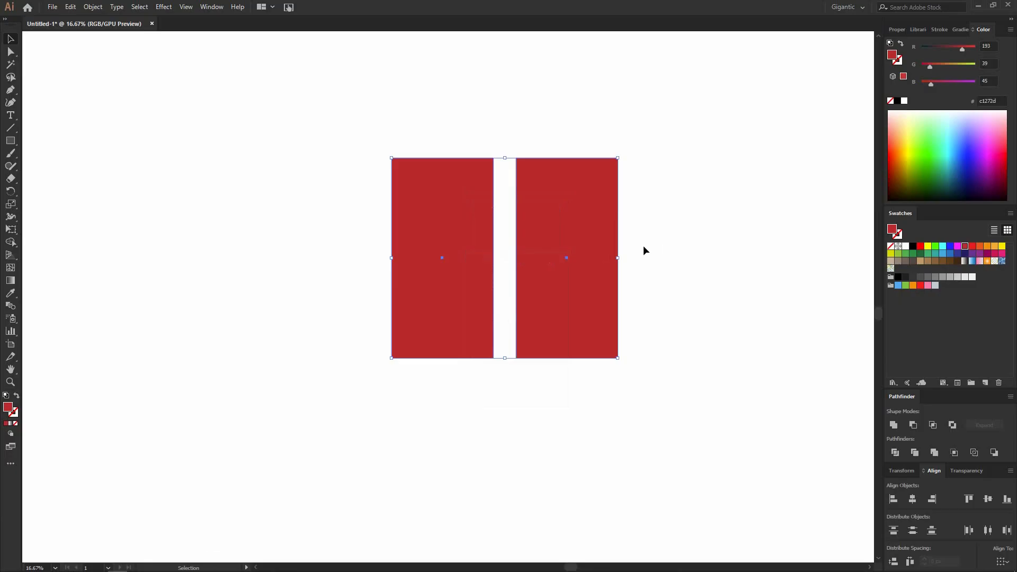
right_click(576, 211)
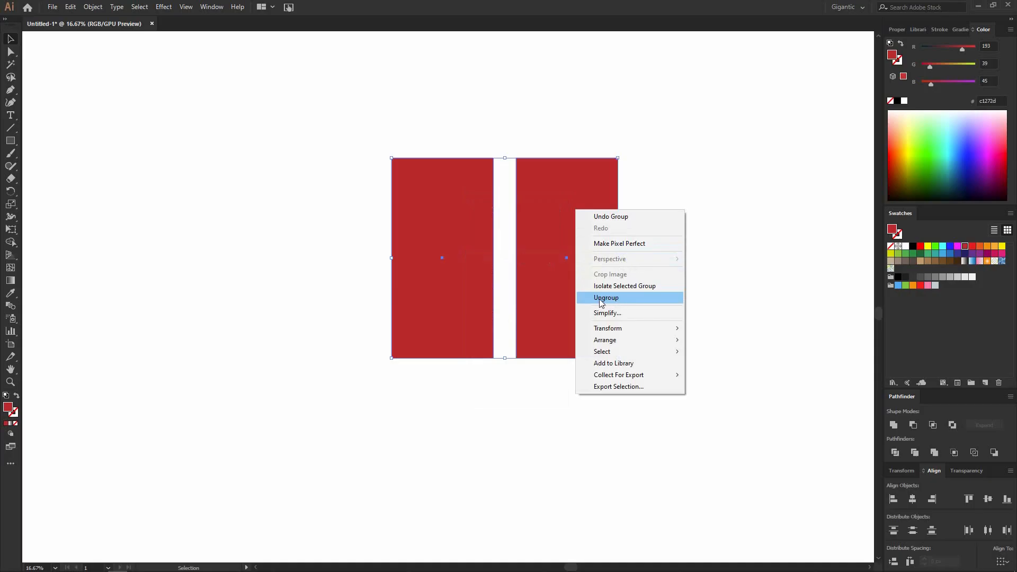
left_click(635, 300)
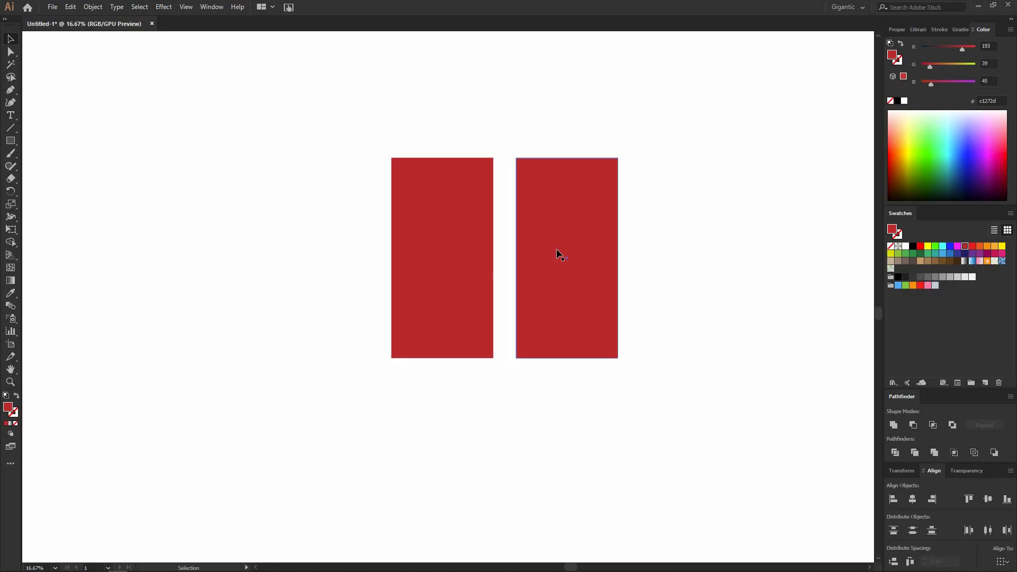
- Rotate the right red rectangle 90 degrees and center it over the upright one to form a cross
key("v")
left_click(602, 209)
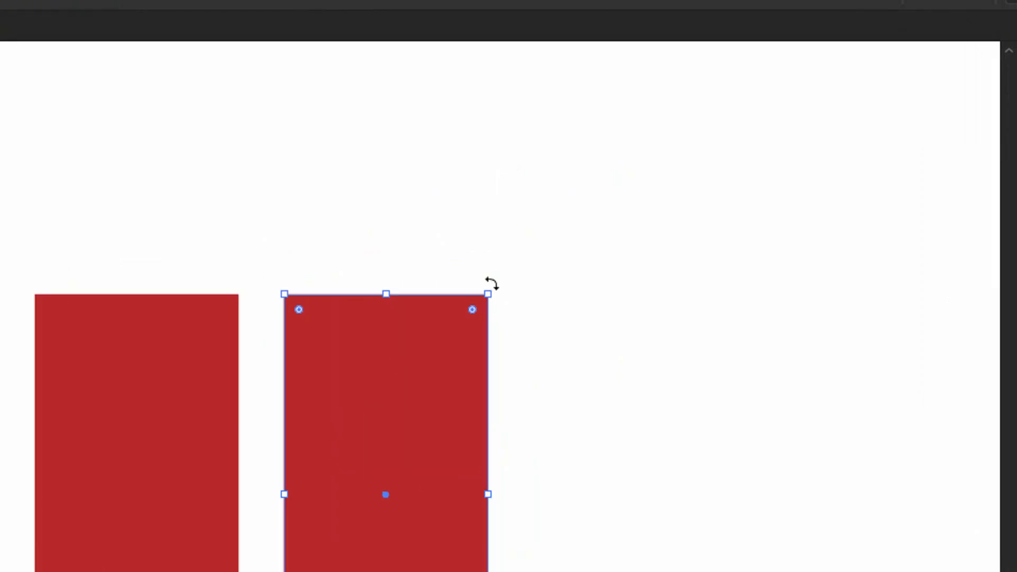
left_click_drag(491, 284, 560, 510)
left_click_drag(560, 309, 245, 306)
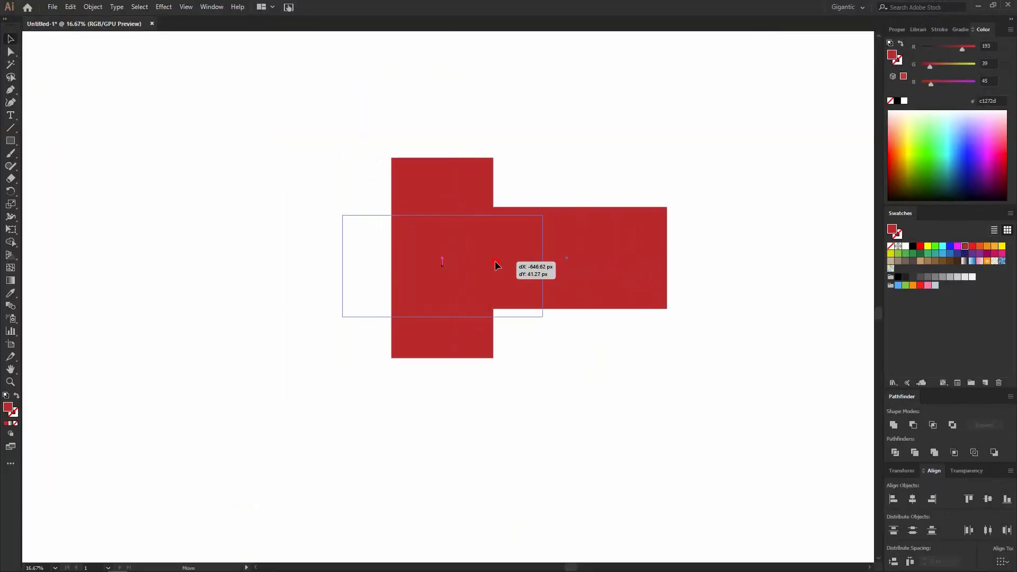
left_click_drag(495, 261, 495, 253)
- Fill both rectangles of the cross with the pink ff7bac swatch, and mix a light orange ffba75 with nothing selected
left_click_drag(602, 189, 362, 332)
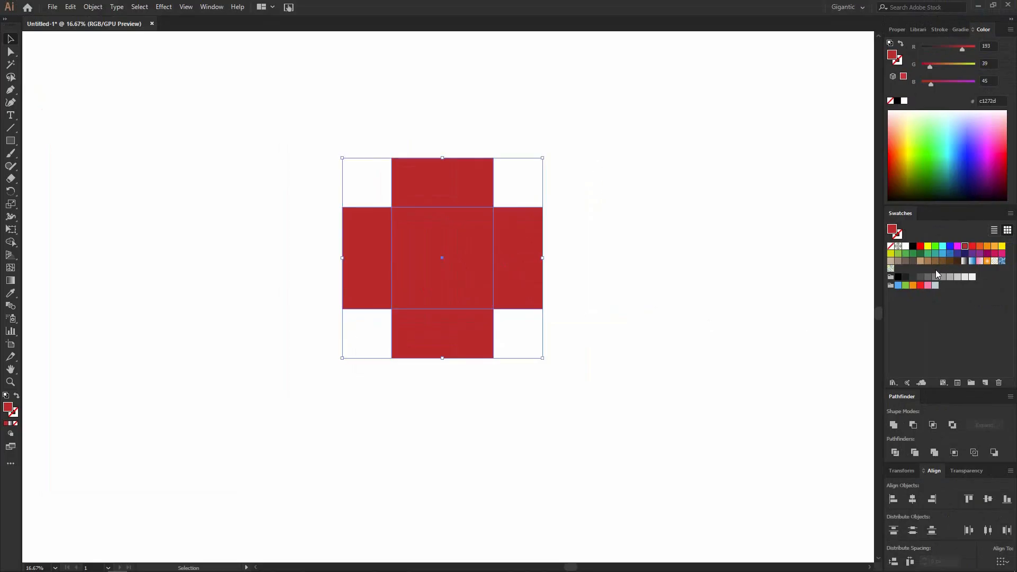
left_click(927, 285)
left_click(686, 283)
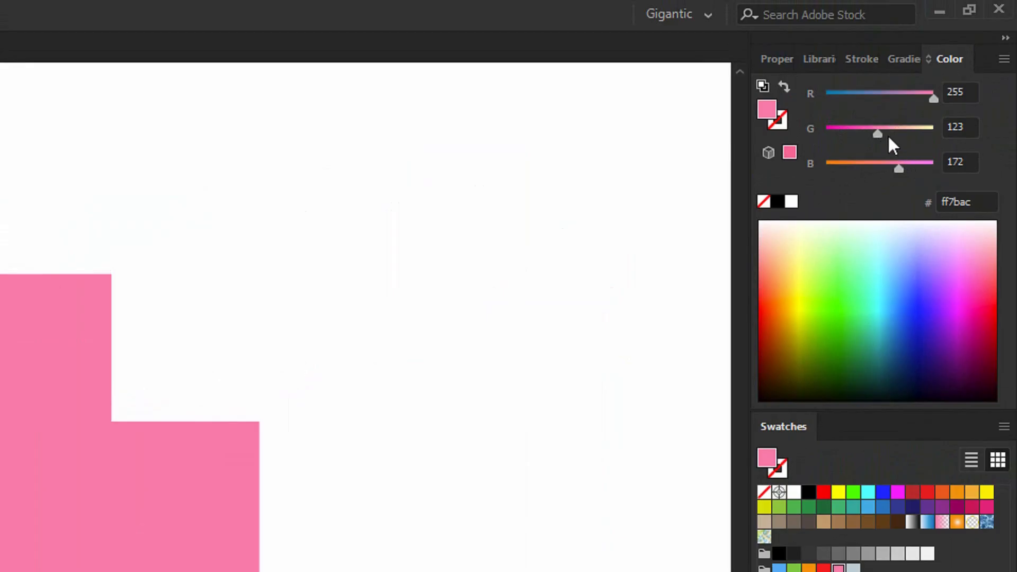
left_click_drag(887, 134, 876, 163)
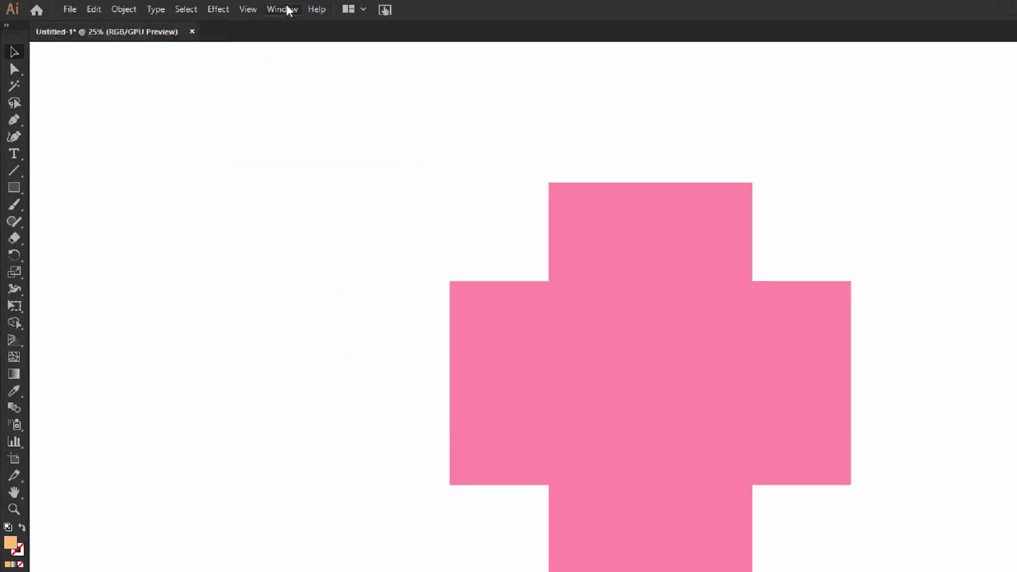
left_click(217, 7)
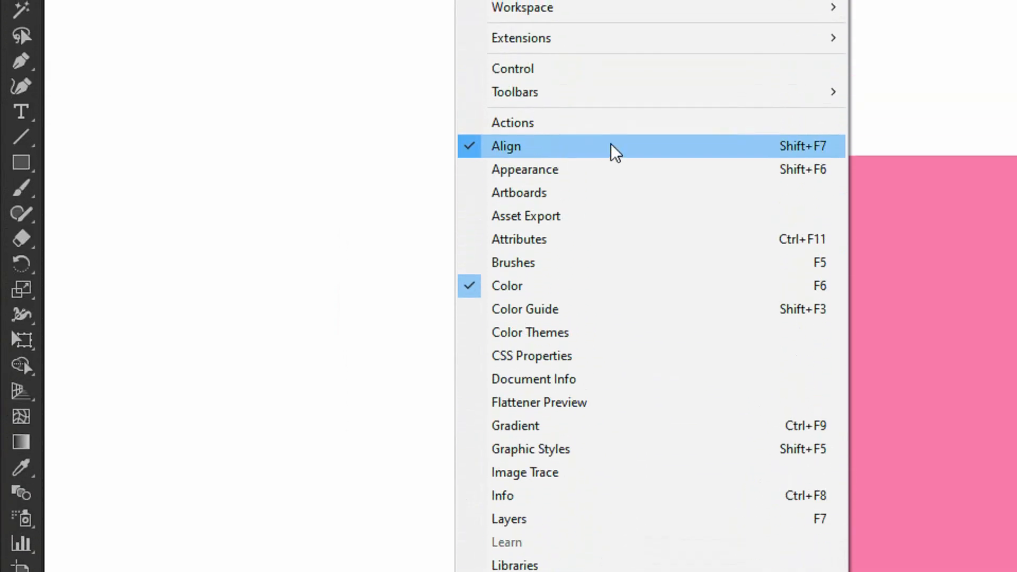
left_click(606, 151)
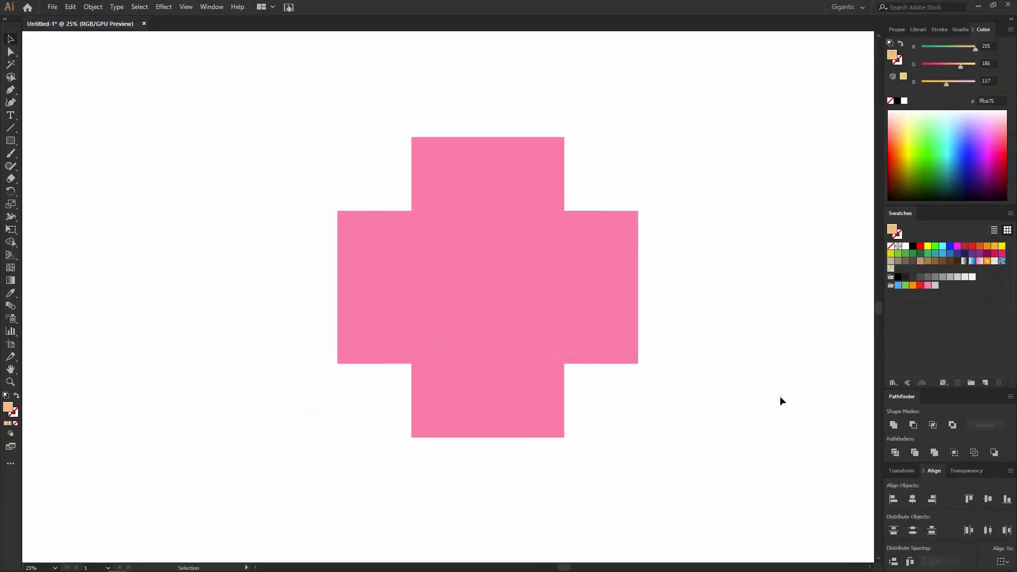
- Move both rectangles of the pink cross together slightly up and to the left
left_click_drag(671, 134, 354, 350)
left_click_drag(538, 336, 513, 324)
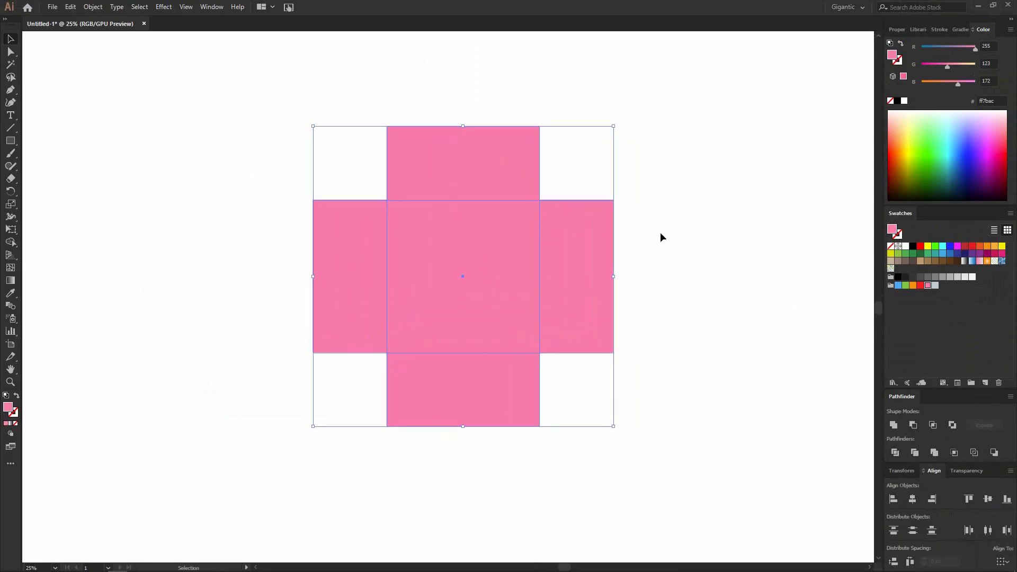
left_click(660, 233)
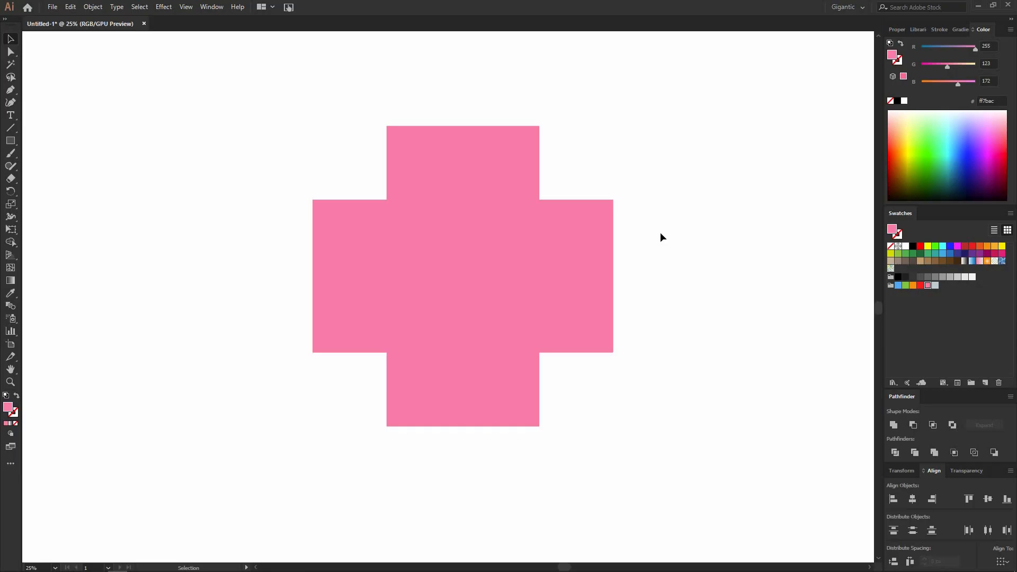
- Merge the two overlapping pink rectangles into a single cross shape with the Unite operation, and deselect it
left_click_drag(647, 139, 437, 318)
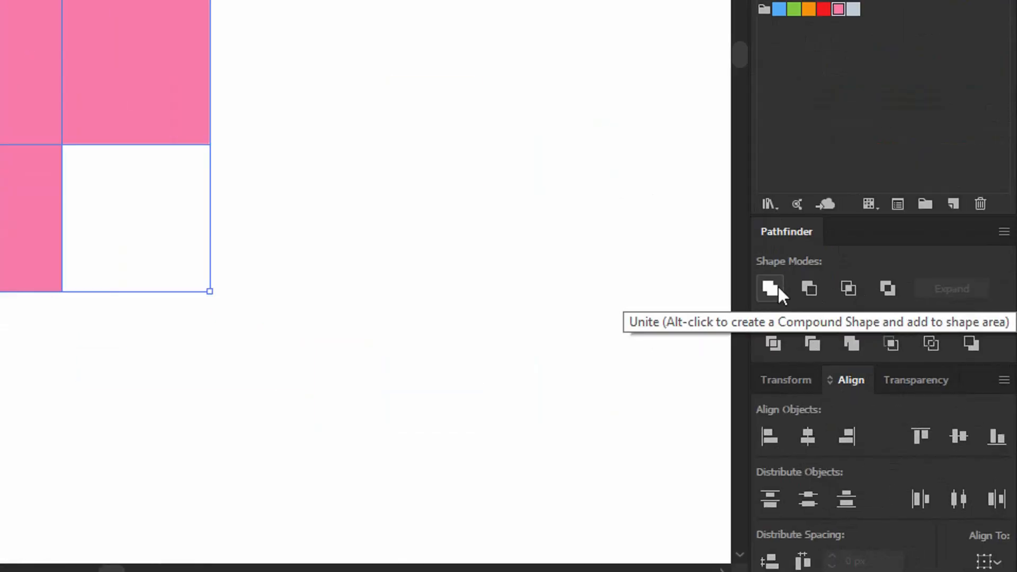
left_click(777, 287)
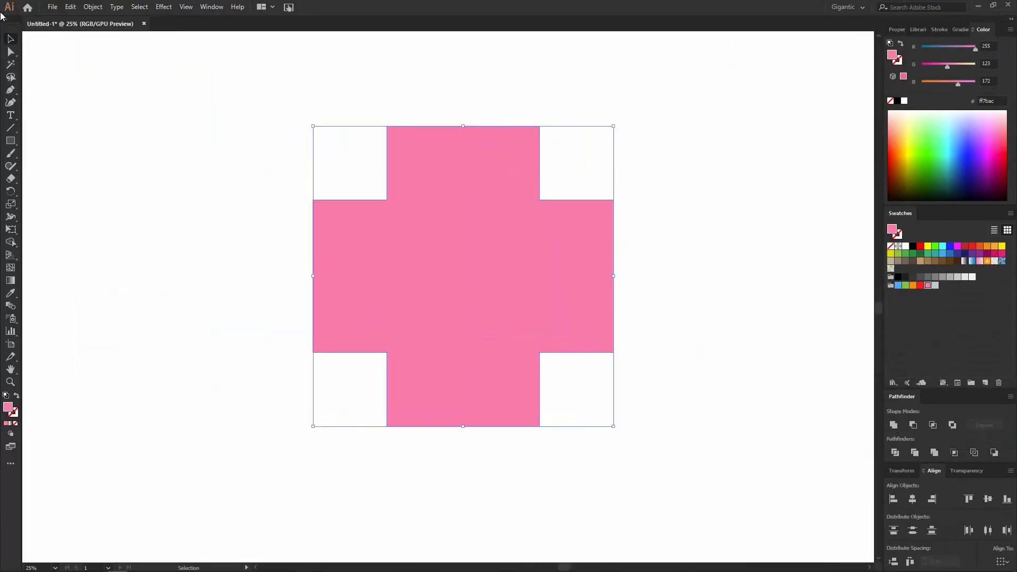
key("shift+x")
left_click(710, 157)
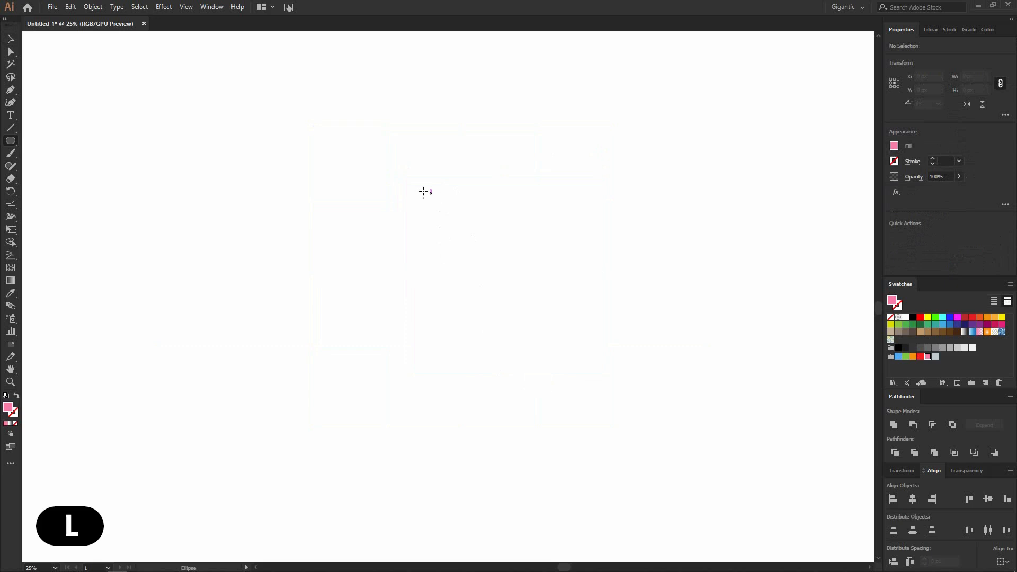
- Draw a pink circle about 807 px in diameter near the middle of the canvas and shift it slightly left
left_click_drag(363, 151, 516, 384)
key("v")
left_click_drag(491, 232, 446, 233)
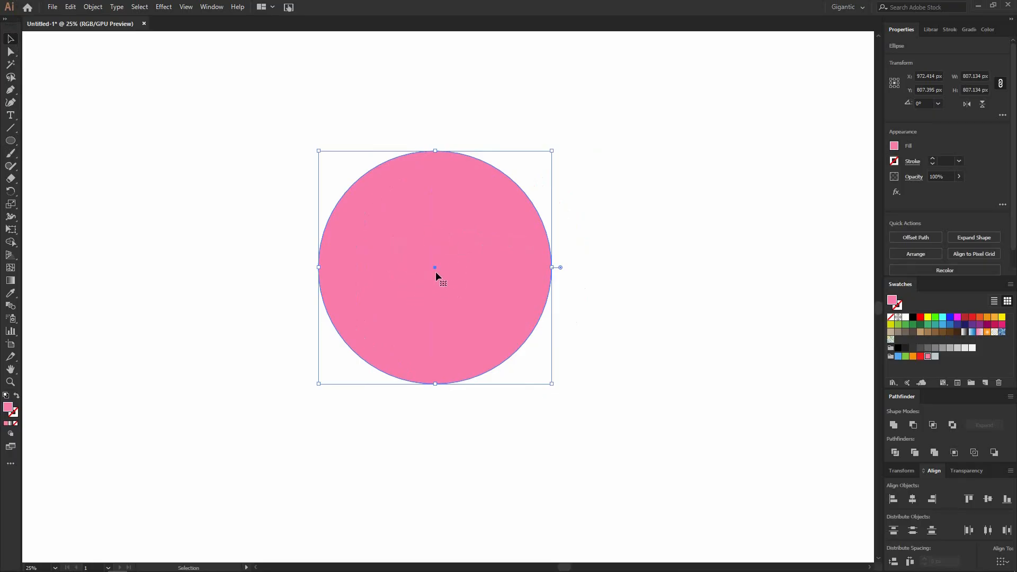
- Paste a copy of the pink circle in front, shrink it around its center to under half size, and fill it cyan
key("ctrl+c")
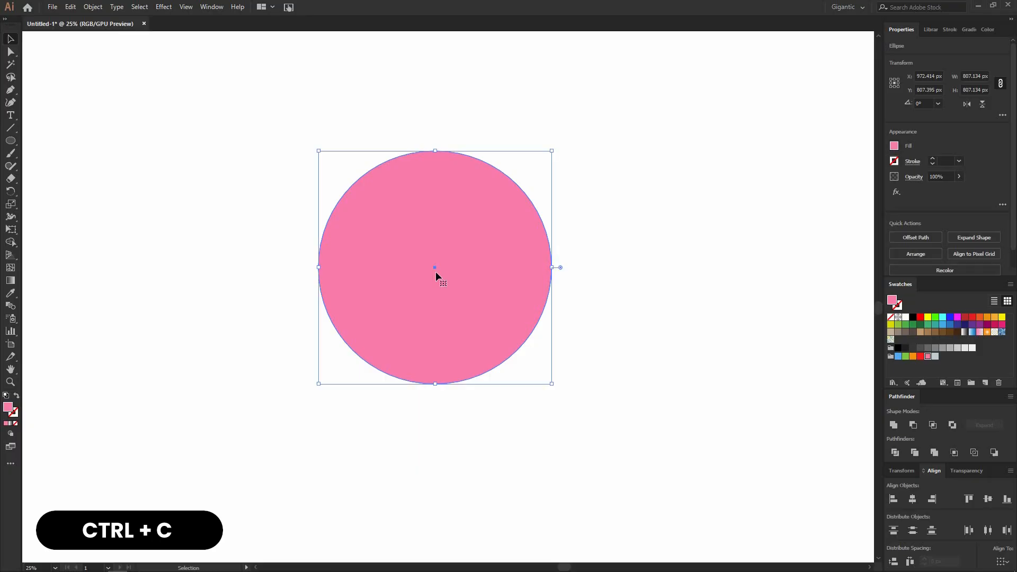
key("ctrl+f")
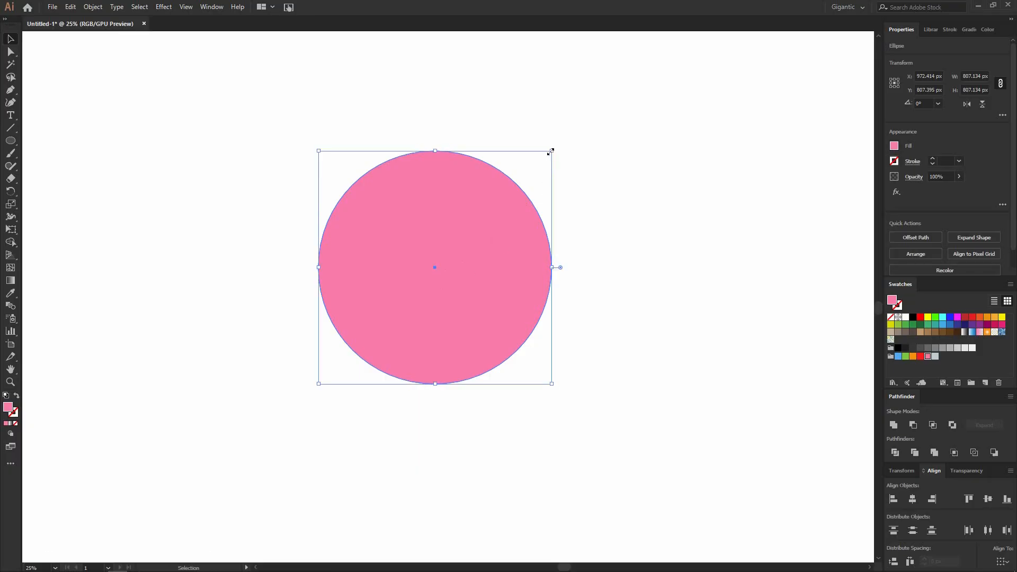
left_click_drag(551, 152, 549, 220)
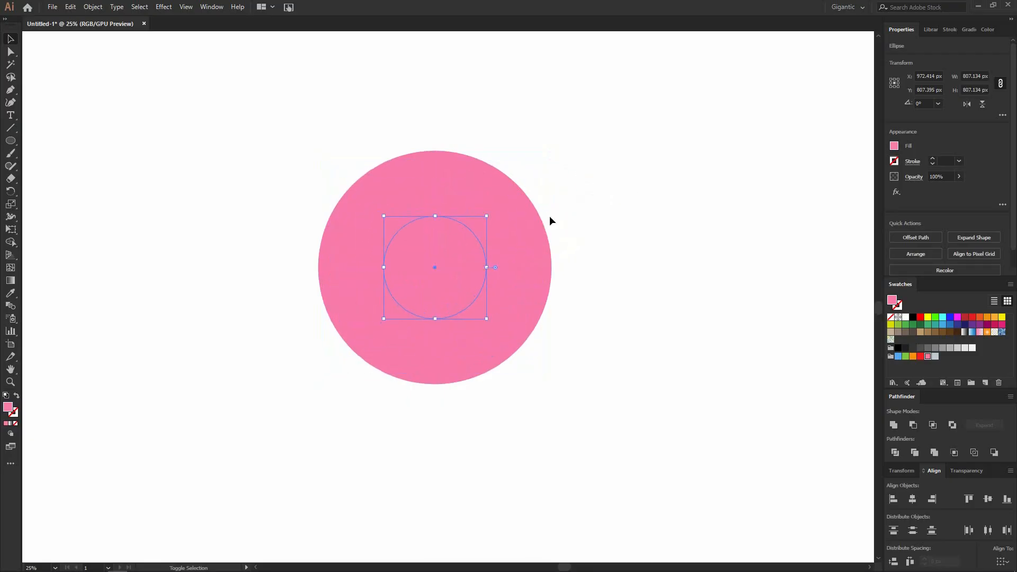
left_click(942, 316)
left_click(630, 286)
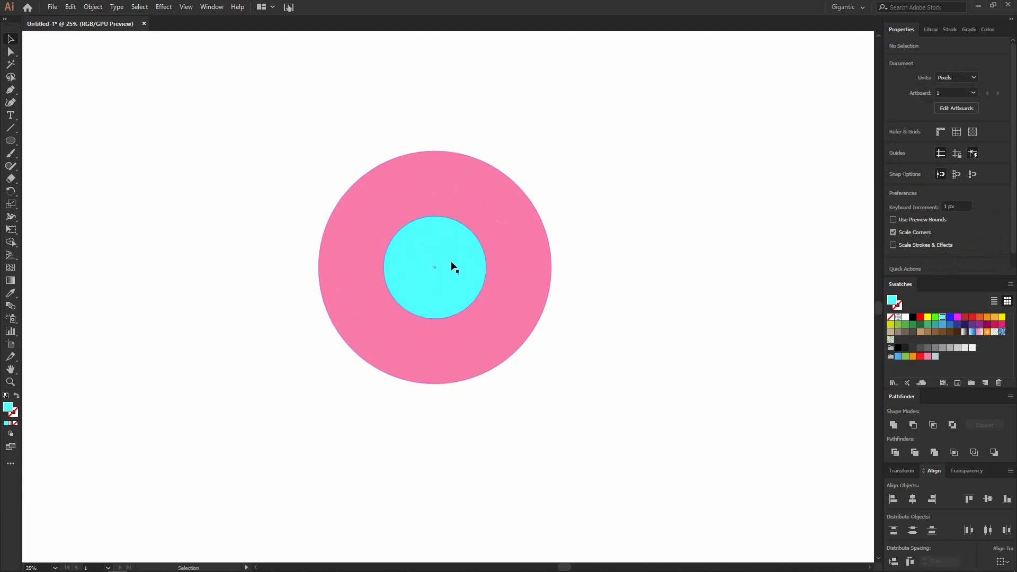
- Cut the cyan circle out of the pink one with Minus Front, and move the resulting ring to the right
left_click_drag(507, 132, 433, 250)
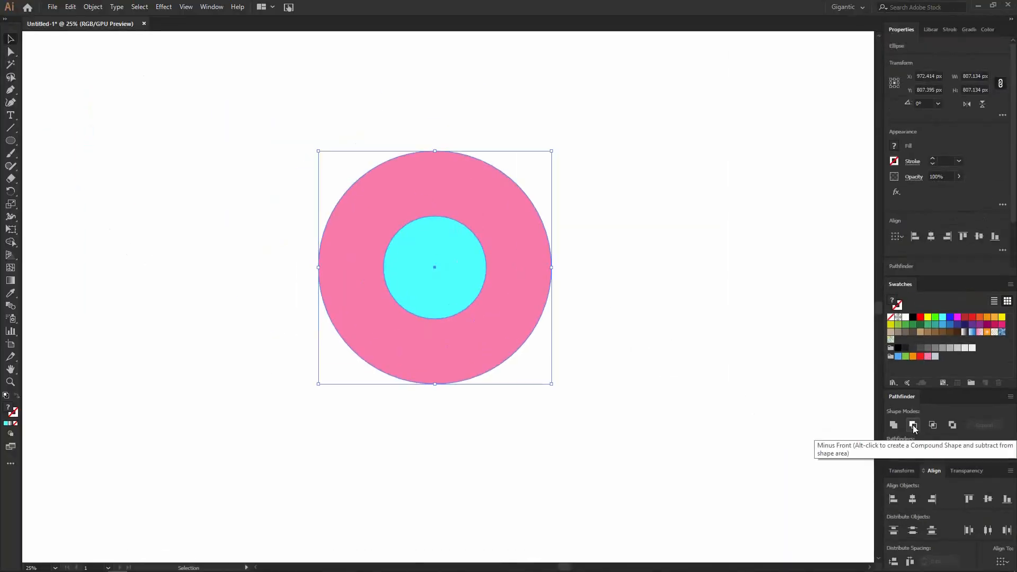
left_click(808, 276)
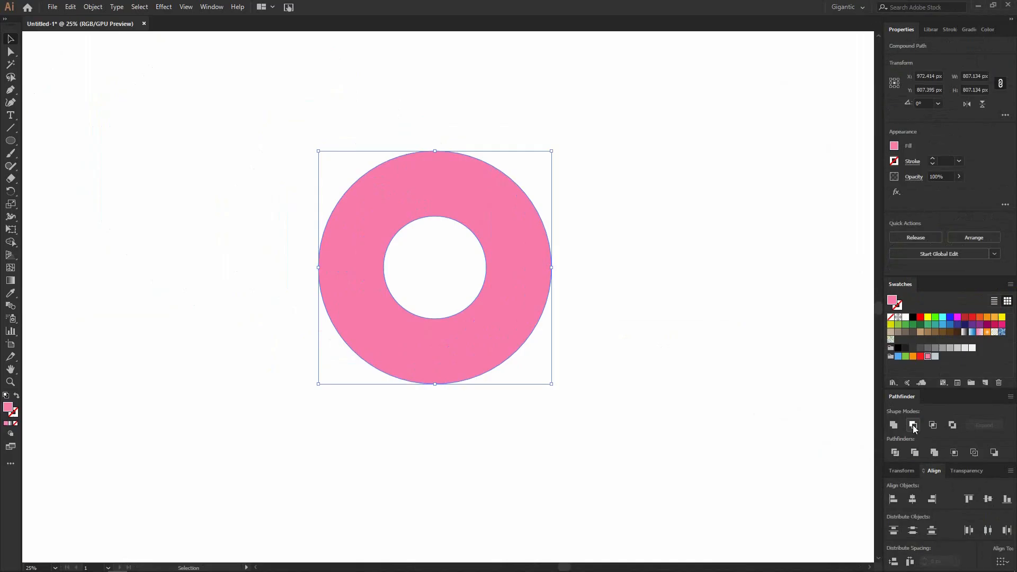
left_click(677, 301)
left_click_drag(501, 256, 603, 287)
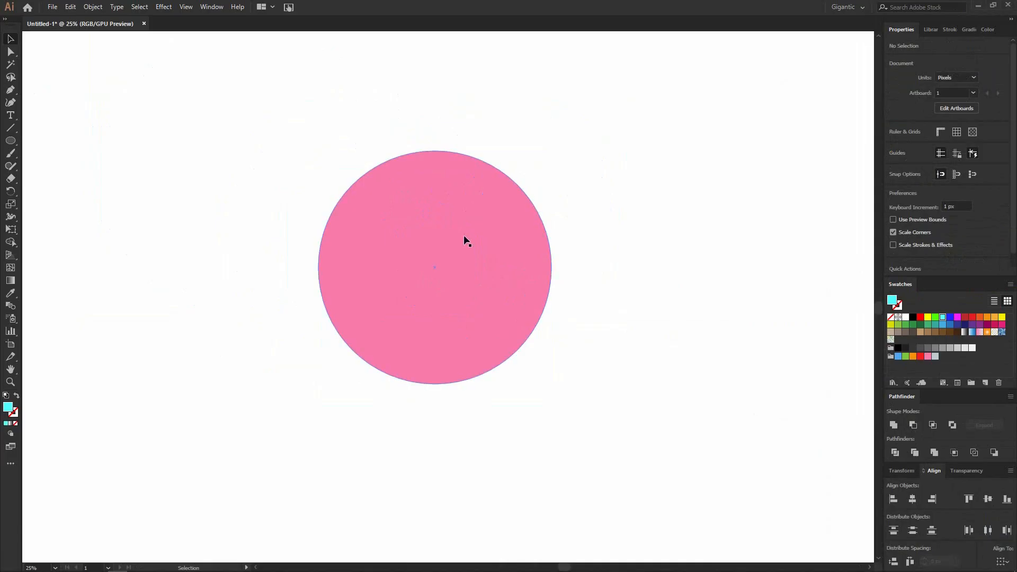
- Draw a cyan rectangle about 653 by 499 px over the pink circle's upper-right quarter and nudge it slightly down
key("m")
left_click_drag(435, 121, 623, 265)
key("v")
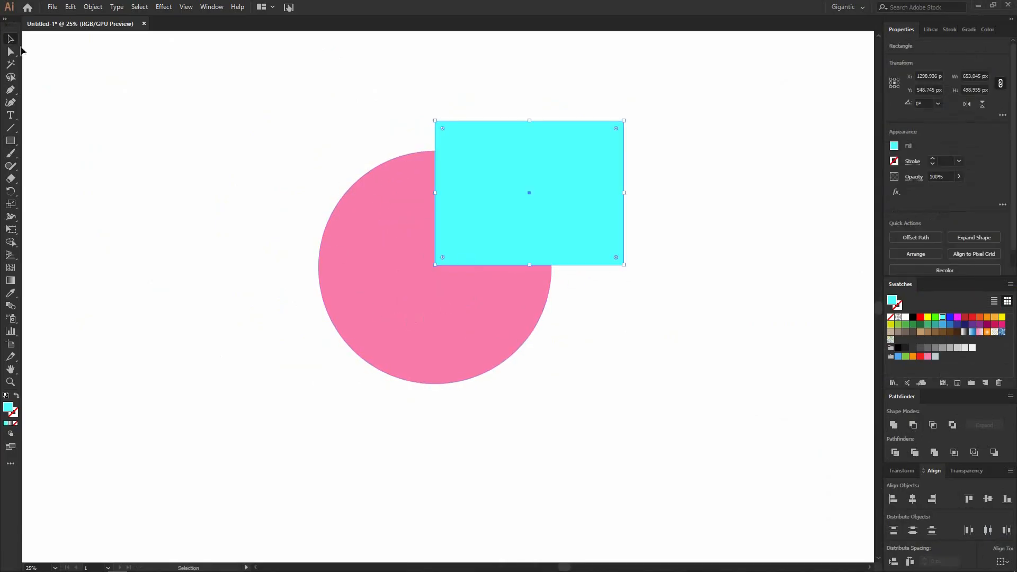
left_click(629, 289)
left_click_drag(569, 232, 570, 236)
left_click(583, 312)
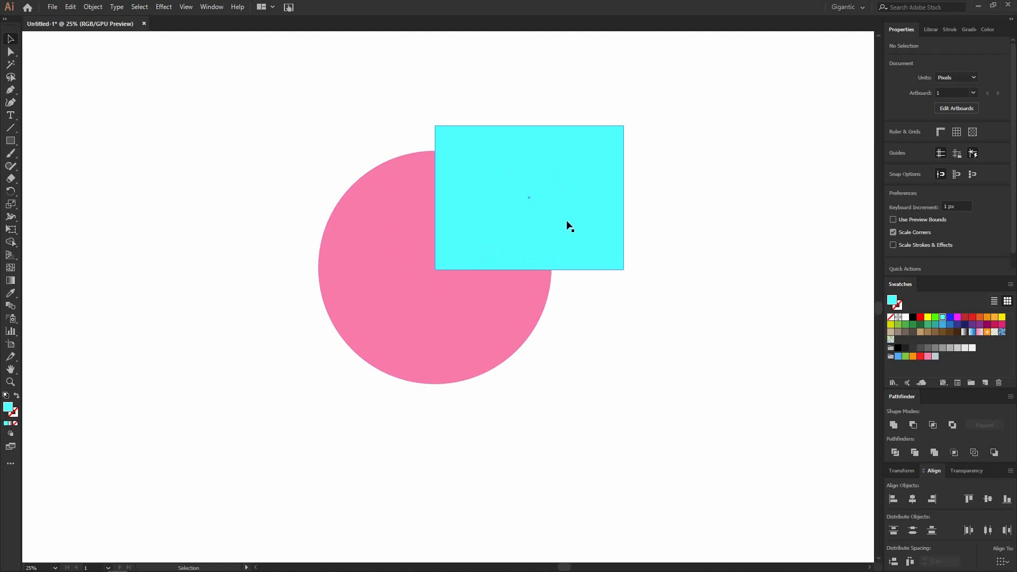
- Split the overlapping cyan rectangle and pink circle with the Divide operation, and ungroup the resulting pieces
left_click_drag(675, 142, 462, 267)
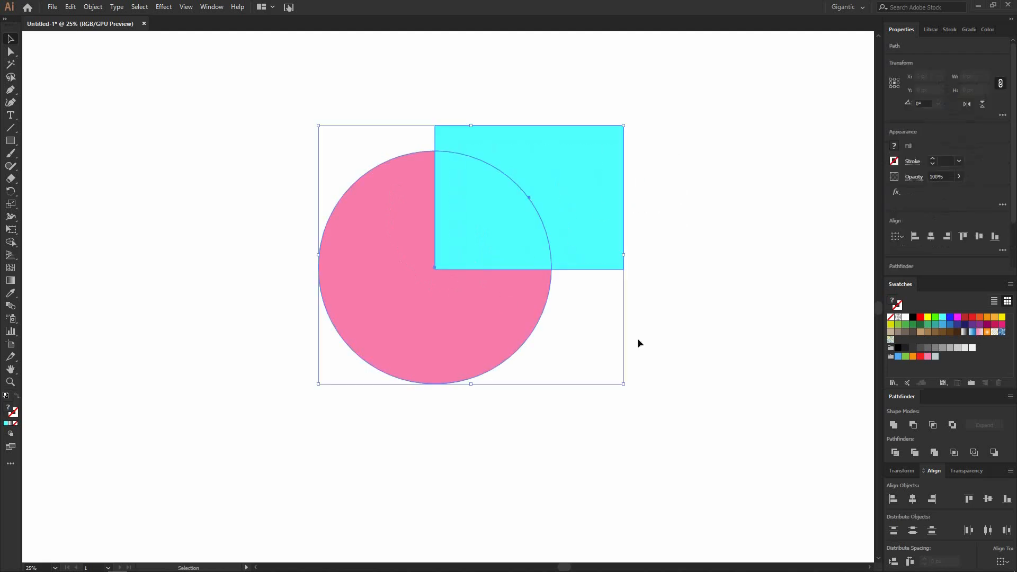
left_click(895, 453)
right_click(580, 231)
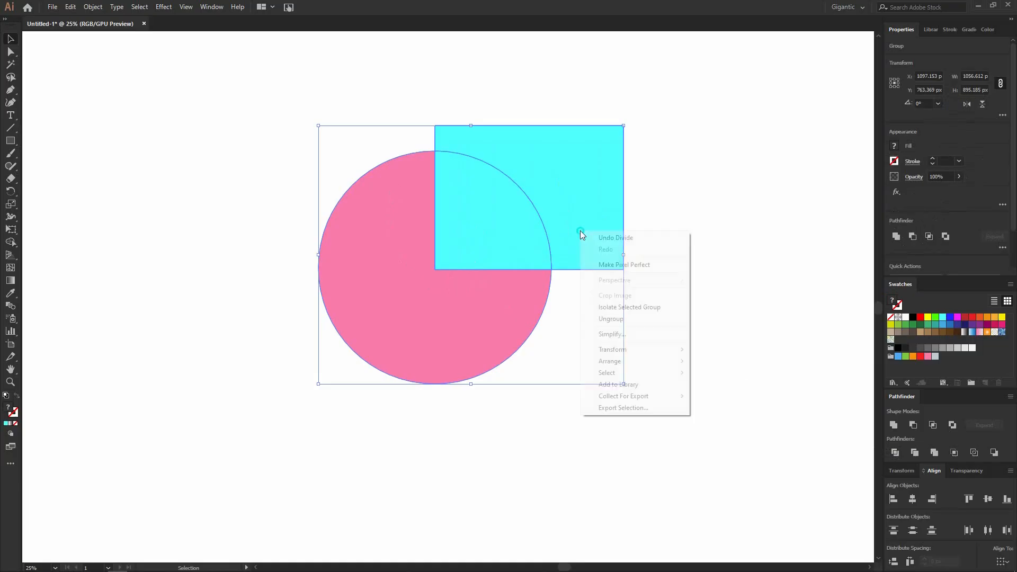
left_click(624, 318)
- Pull the three divided pieces apart, and delete them all from the canvas
left_click_drag(590, 258, 640, 193)
left_click_drag(465, 340, 407, 376)
left_click_drag(486, 241, 510, 247)
left_click(606, 295)
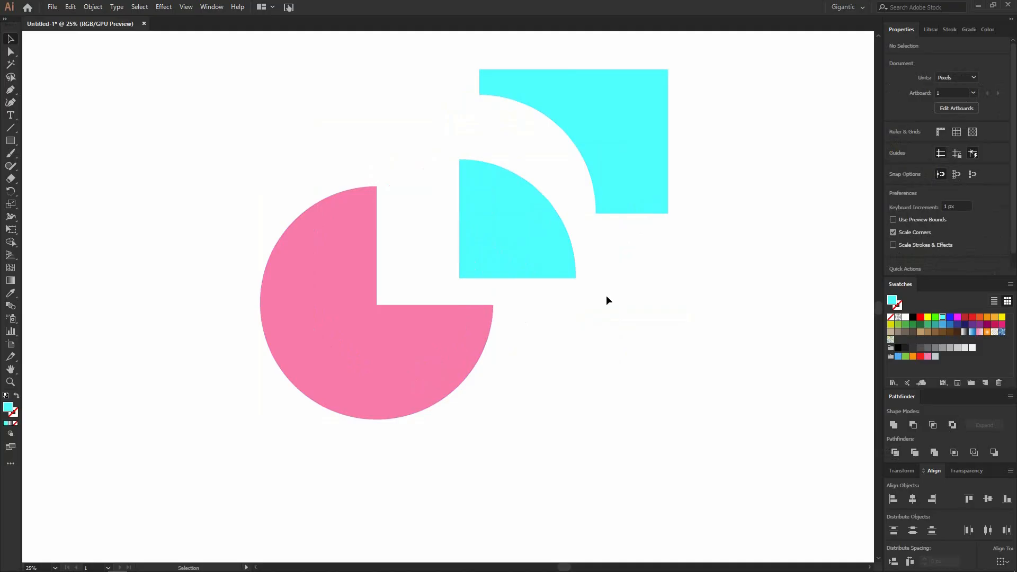
left_click_drag(710, 154, 454, 370)
key("Delete")
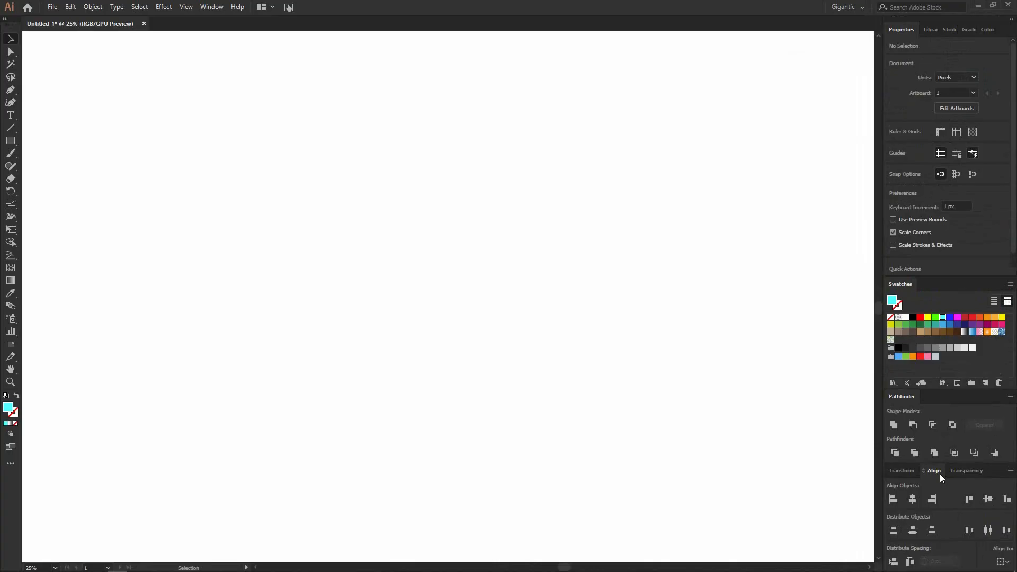
- Draw a cyan square about 218 px wide in the upper middle and place two copies below it, staggered to the right
key("m")
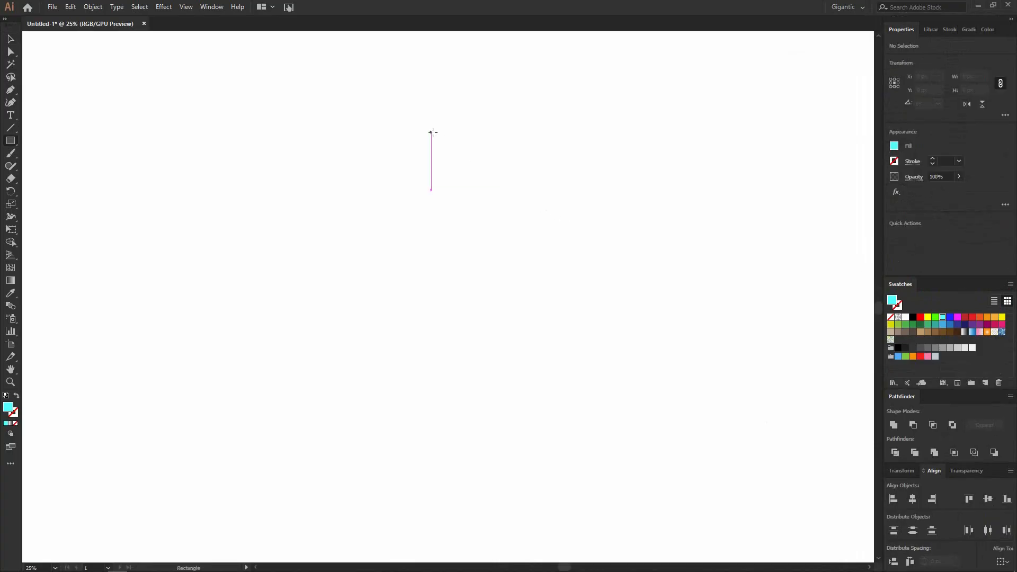
left_click_drag(432, 132, 494, 194)
key("v")
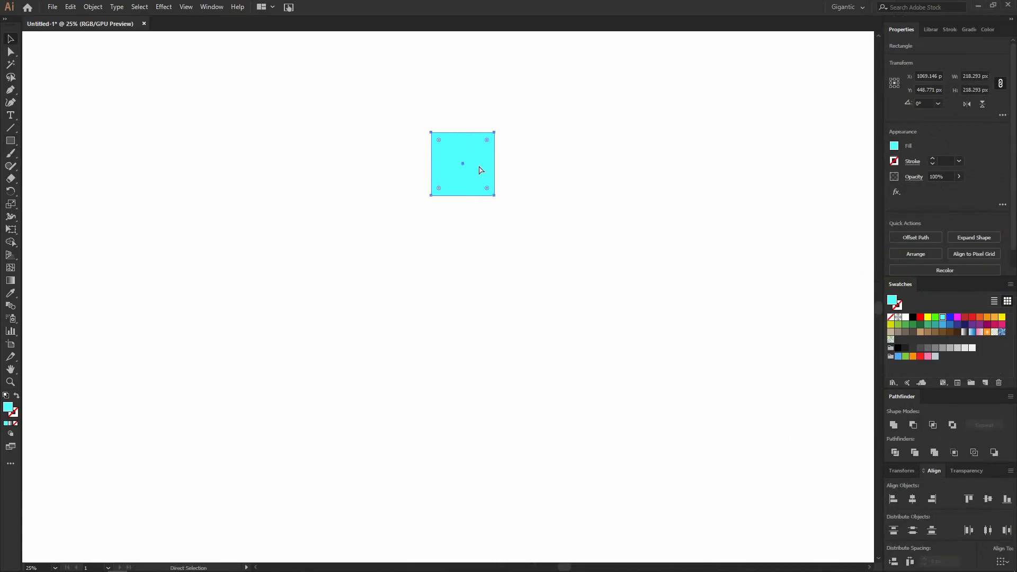
left_click_drag(471, 167, 562, 344)
- Widen the middle cyan square to the right, and stretch the top square to about 739 px wide
left_click(705, 214)
left_click_drag(652, 149, 458, 345)
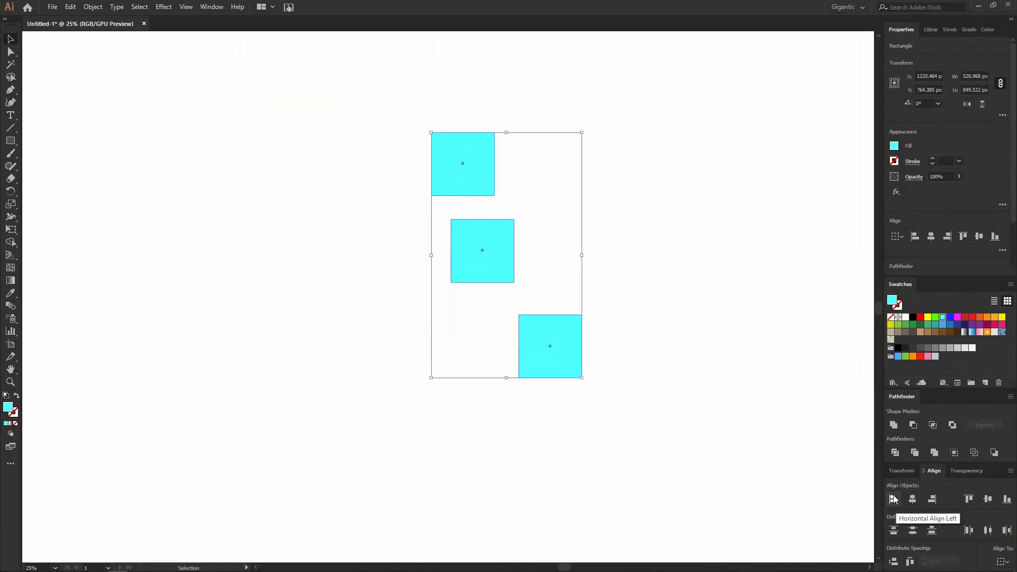
left_click(656, 320)
left_click(476, 276)
left_click_drag(514, 251, 586, 251)
left_click(489, 170)
left_click_drag(494, 164, 645, 166)
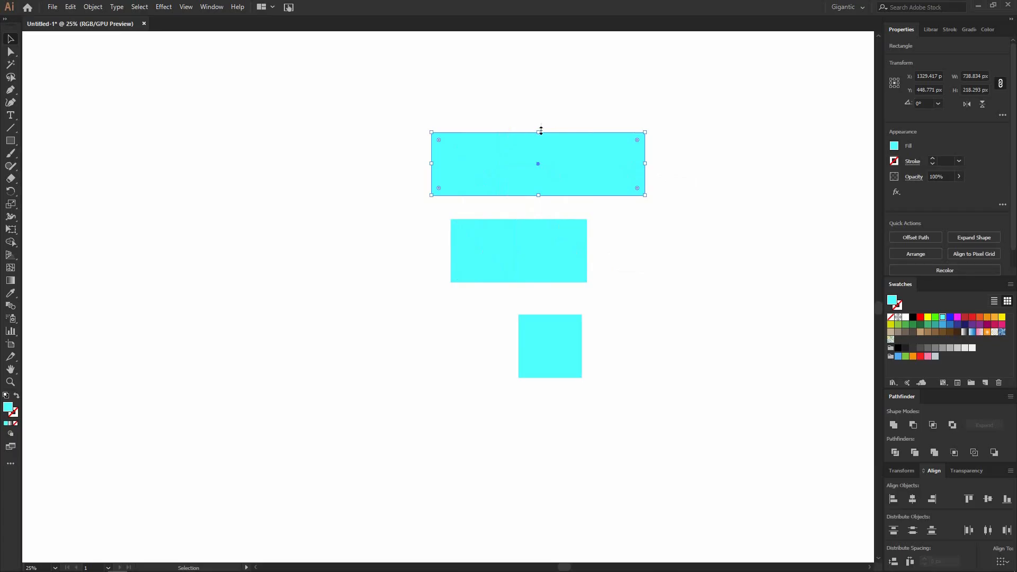
- Apply left, right and horizontal centre alignment in turn to the three rectangles, and undo a trial top alignment
left_click_drag(735, 160, 532, 334)
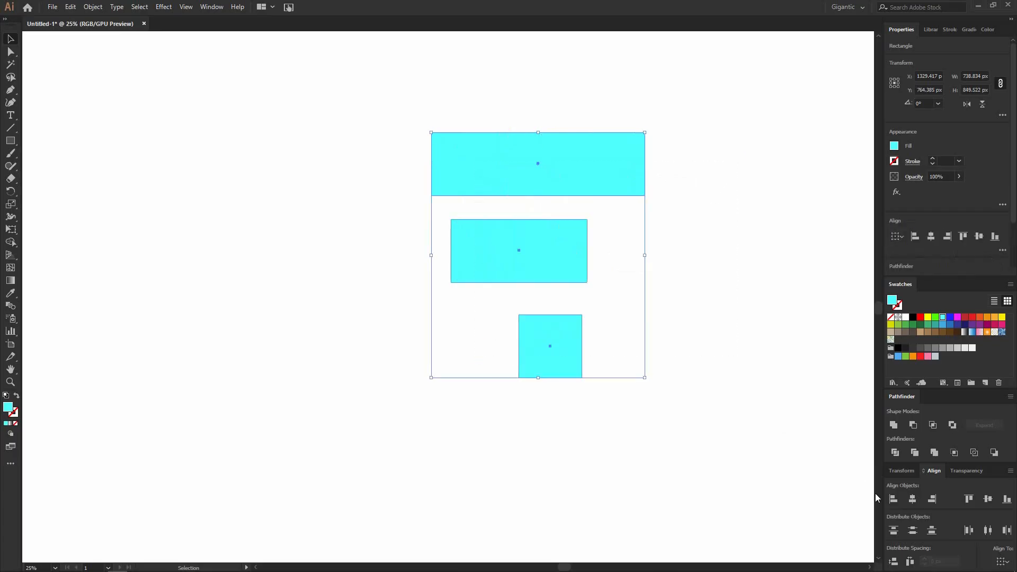
left_click(892, 499)
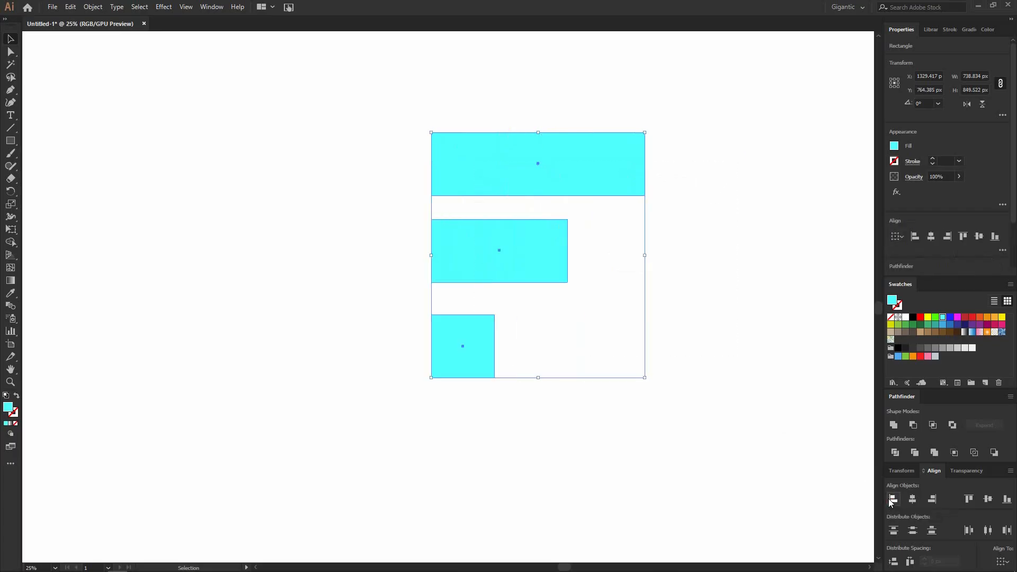
left_click(932, 499)
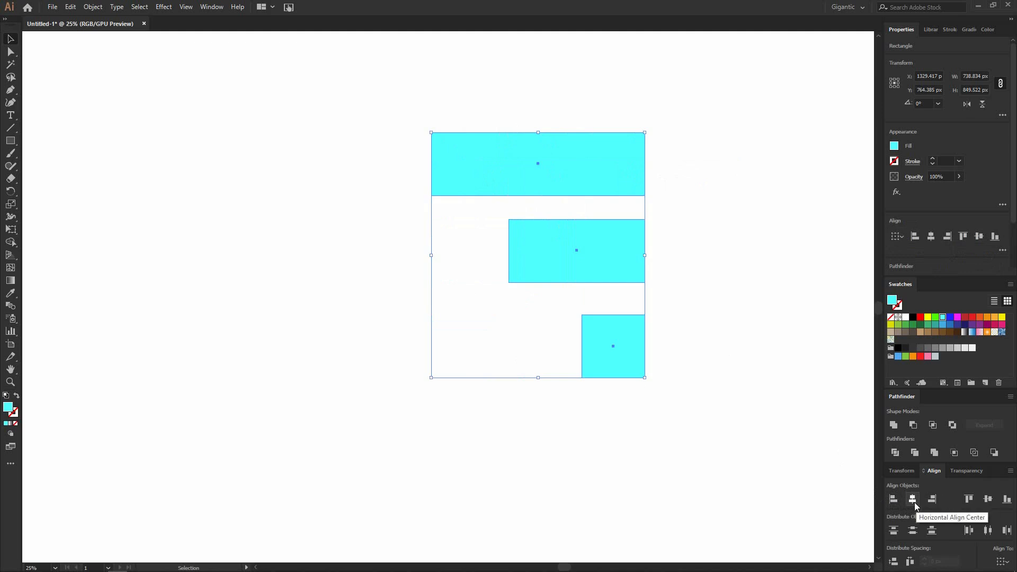
left_click(912, 500)
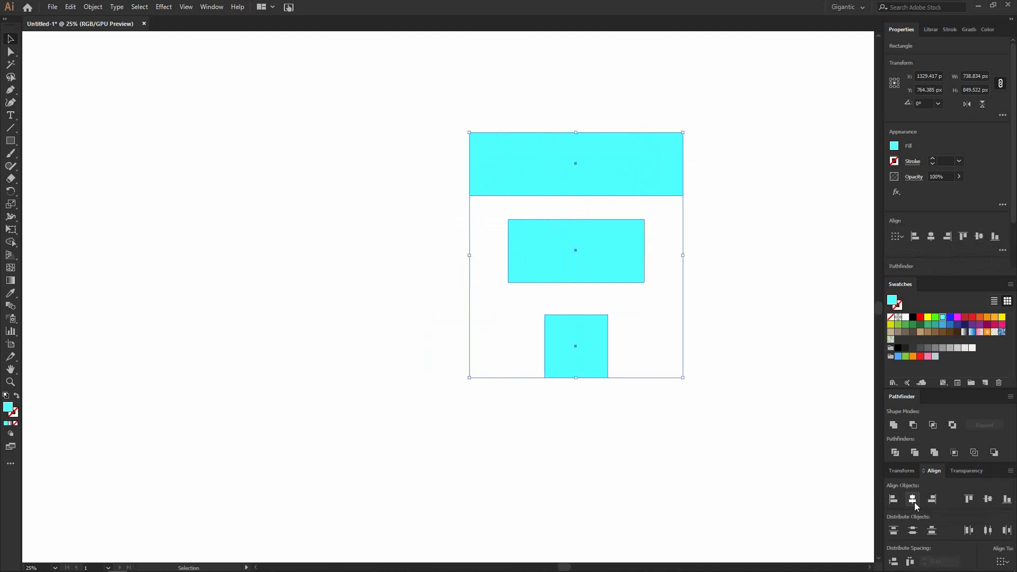
left_click(969, 498)
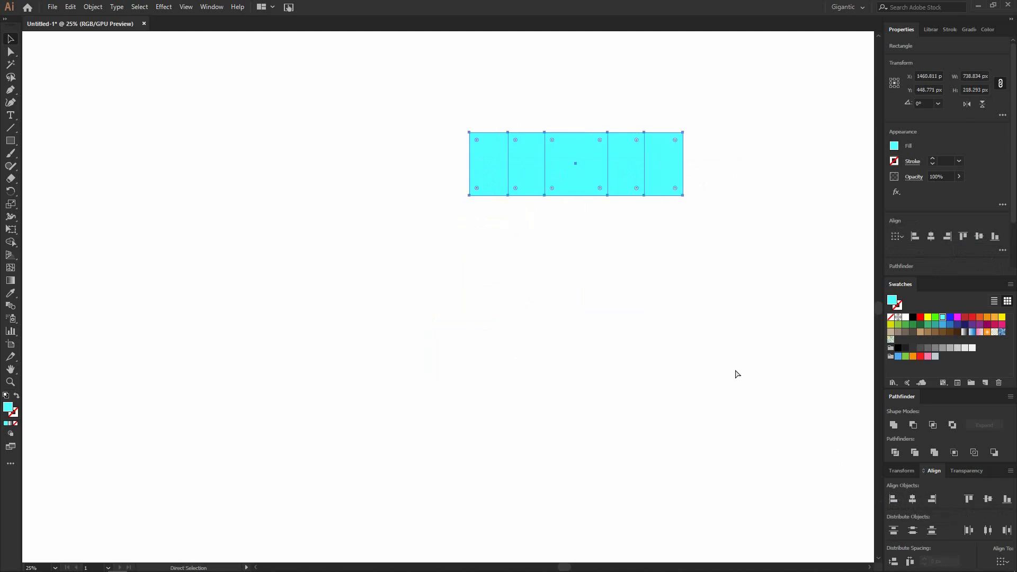
key("ctrl+z")
- Delete all three cyan rectangles from the canvas
left_click(733, 337)
left_click_drag(743, 136, 504, 359)
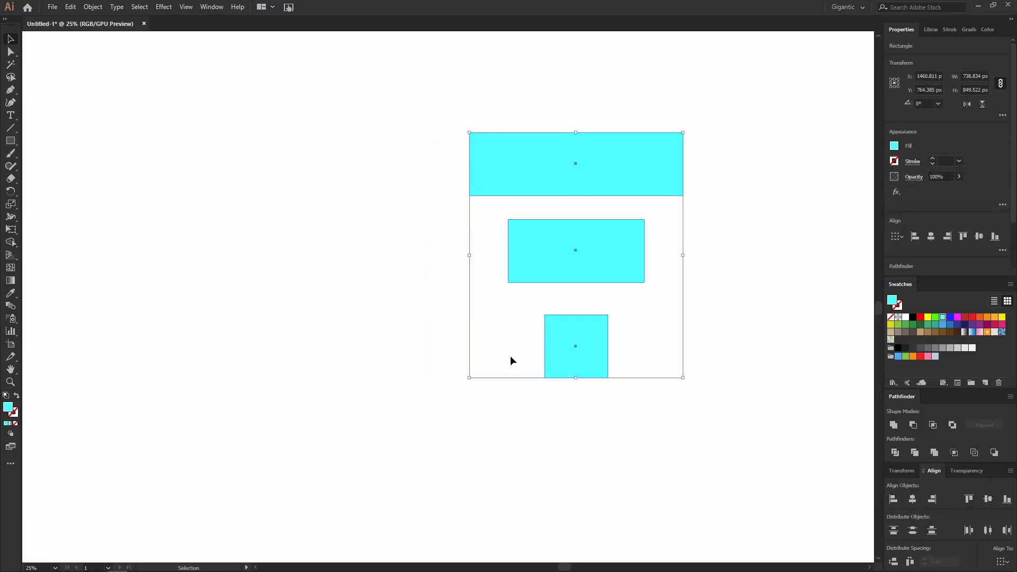
key("Delete")
- Draw a cyan circle about 356 px in diameter and move it to the upper-left area of the canvas
key("l")
left_click_drag(244, 220, 295, 320)
left_click(10, 39)
left_click_drag(345, 273, 253, 226)
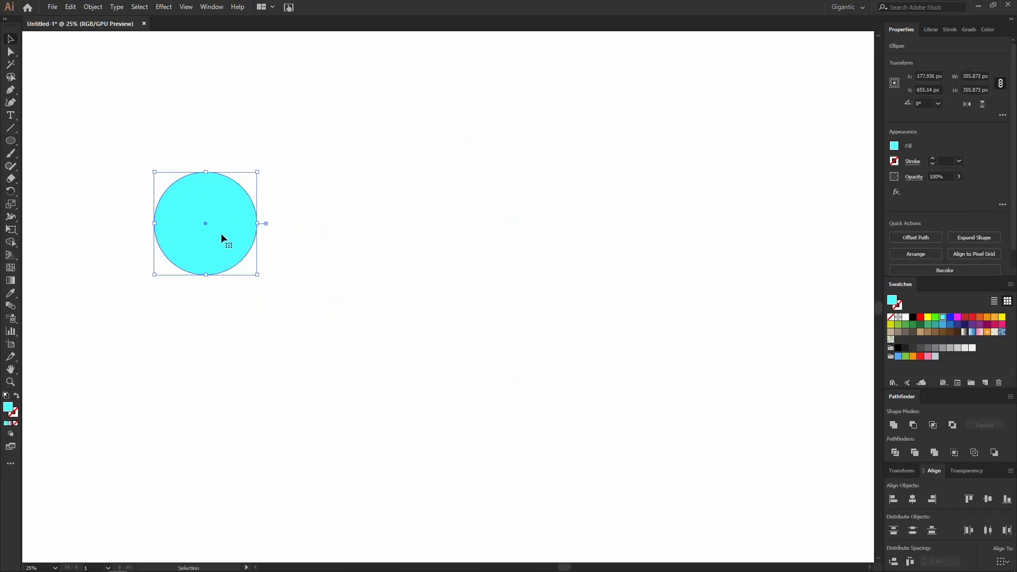
- Paste a copy of the circle in front, slide it out to the right of the original, and delete the copy
key("ctrl+c")
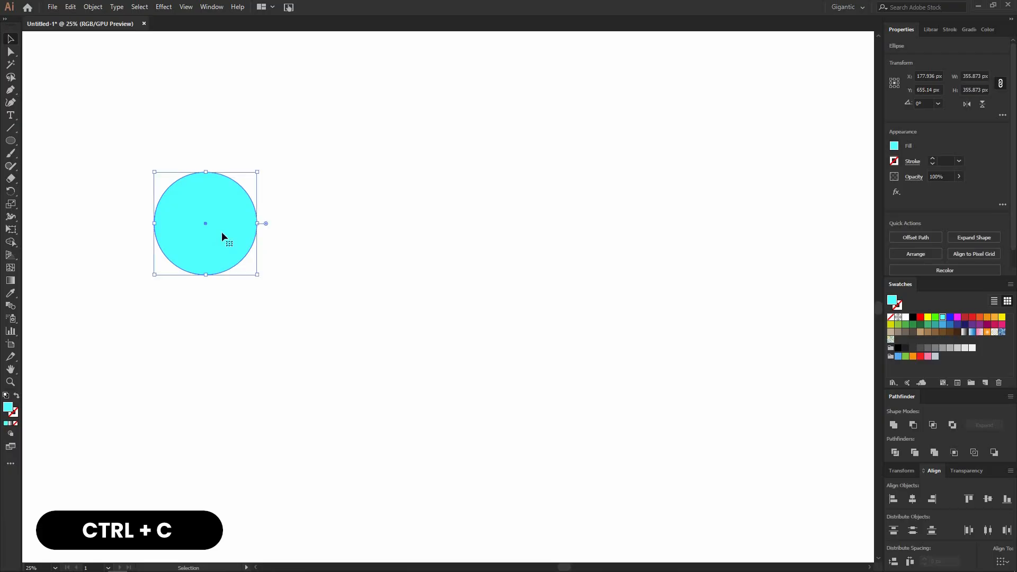
key("ctrl+f")
left_click_drag(216, 237, 379, 237)
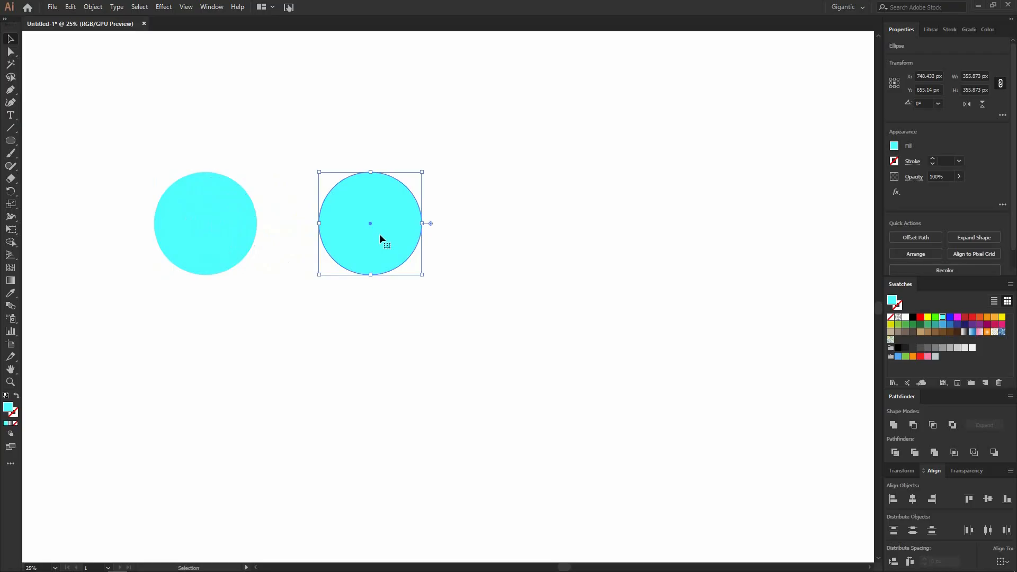
key("Delete")
- Duplicate the circle to the right to make a row of five, and scale the circles down to about 183 px wide
left_click(224, 213)
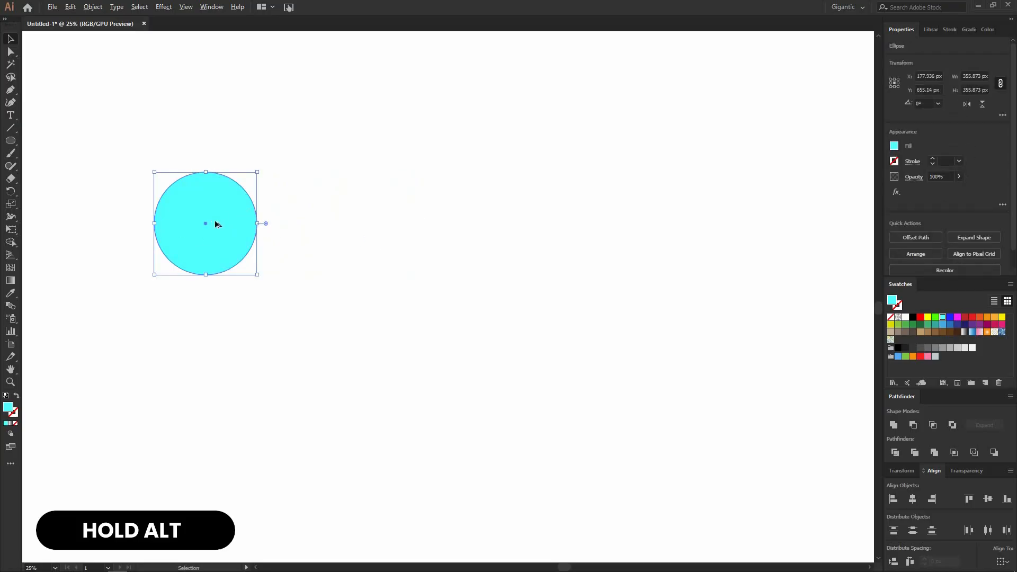
left_click_drag(214, 221, 713, 210)
left_click_drag(654, 243, 767, 241)
left_click_drag(863, 109, 391, 240)
mouse_move(811, 139)
left_mouse_down()
mouse_move(588, 206)
mouse_move(249, 191)
left_mouse_up()
left_click_drag(863, 168, 742, 221)
- Shift the middle circles of the row to the right so the gaps between the five circles are uneven
left_click(422, 310)
left_click_drag(469, 205, 436, 254)
left_click_drag(438, 253, 534, 252)
left_click_drag(352, 257, 445, 257)
left_click(466, 343)
key("space")
left_click_drag(481, 332, 570, 336)
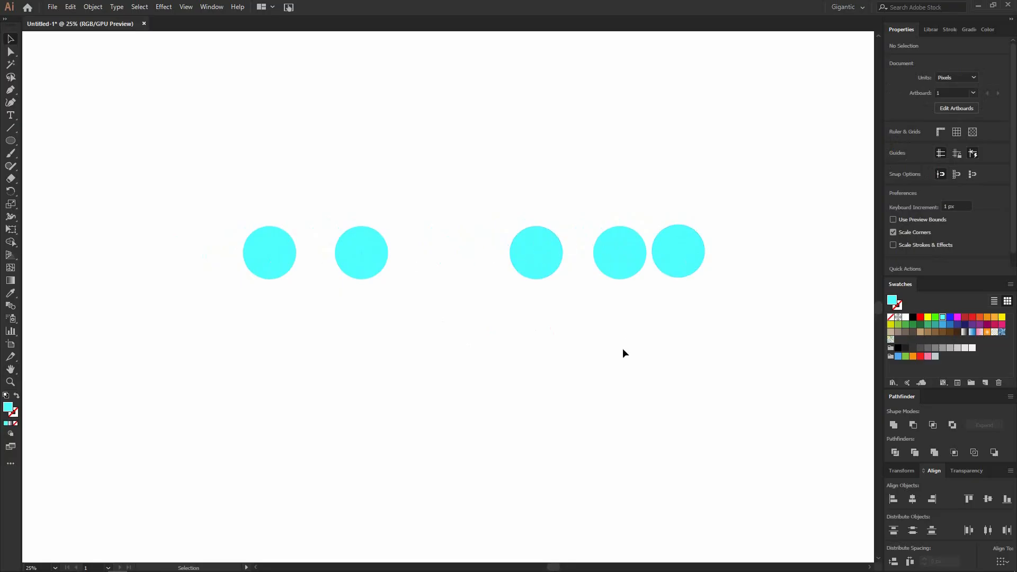
- Space the five circles evenly with Horizontal Distribute Center
left_click_drag(757, 180, 233, 332)
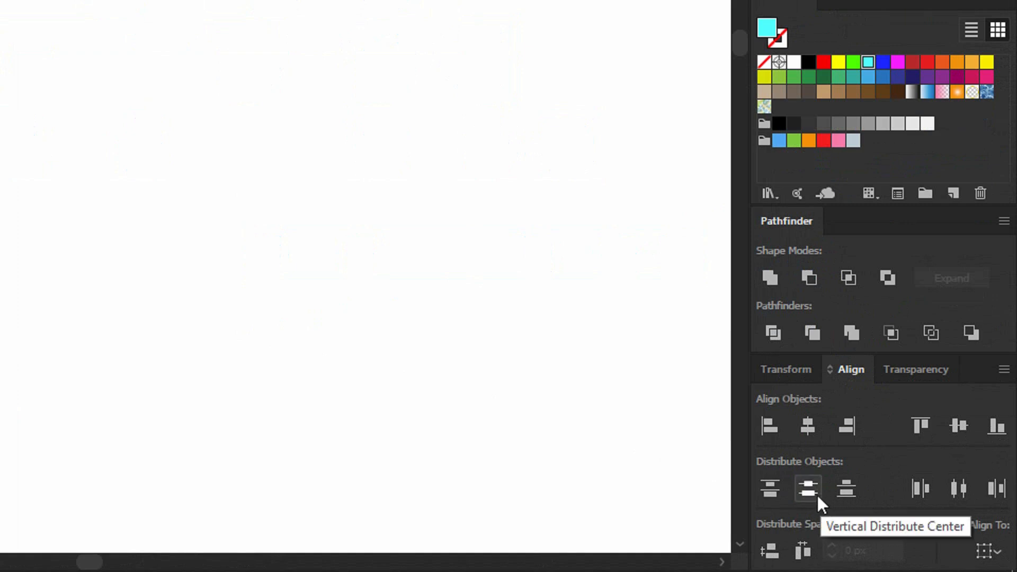
left_click(957, 488)
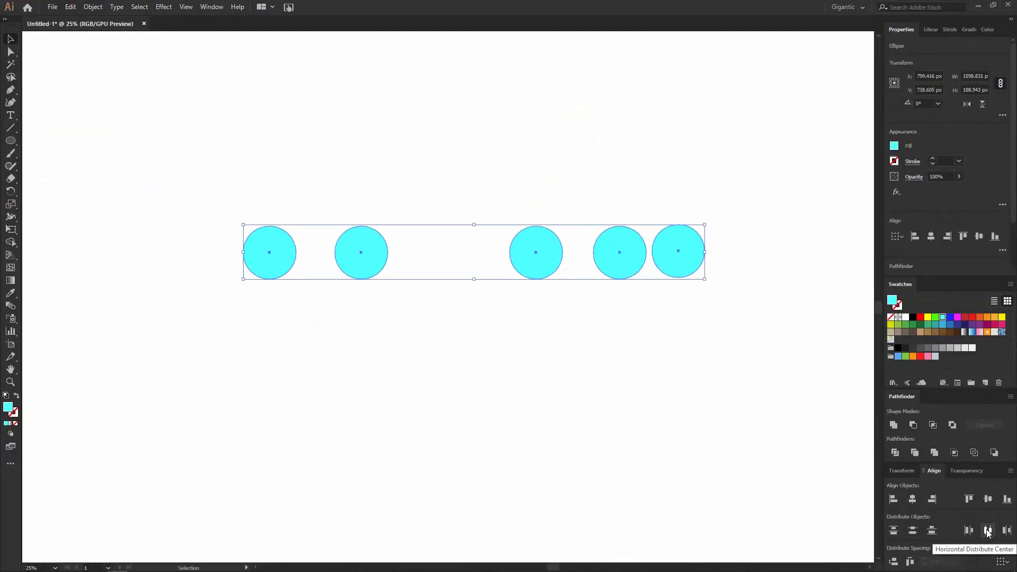
left_click(817, 478)
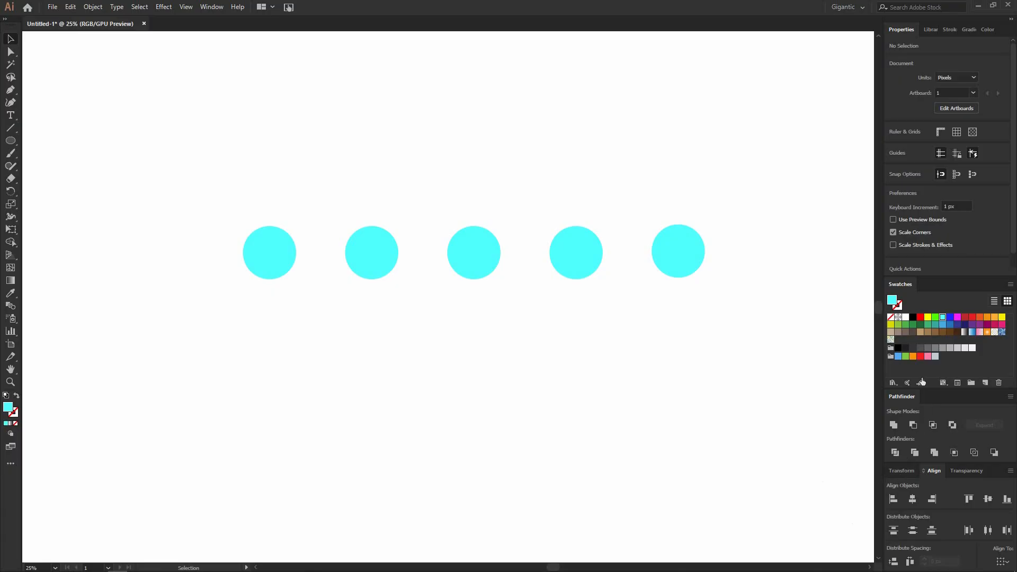
- Swap fill and stroke on all five circles to give them cyan outlines without fill, and set the stroke weight to 19 pt
left_click_drag(721, 229, 117, 346)
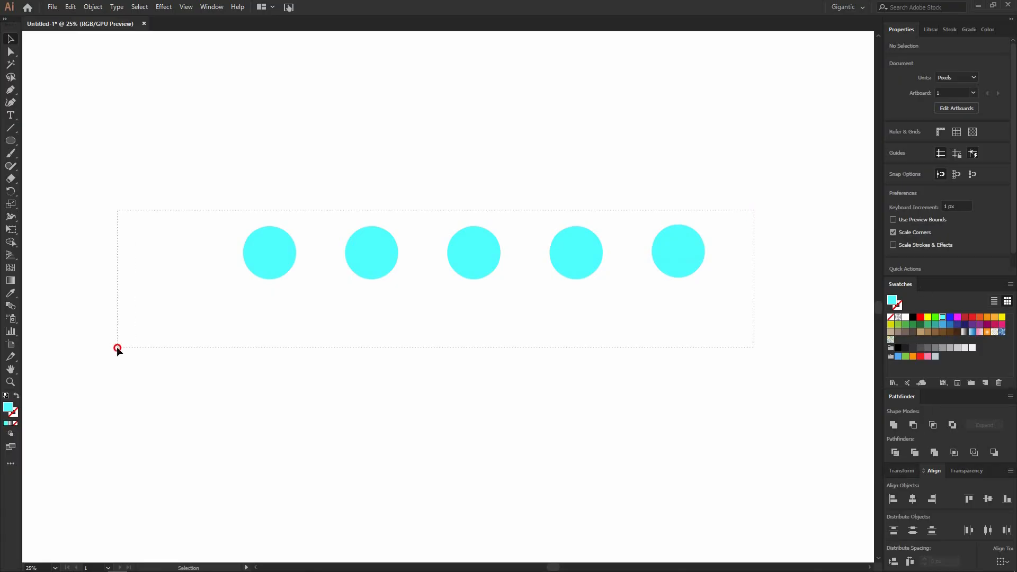
left_click(17, 396)
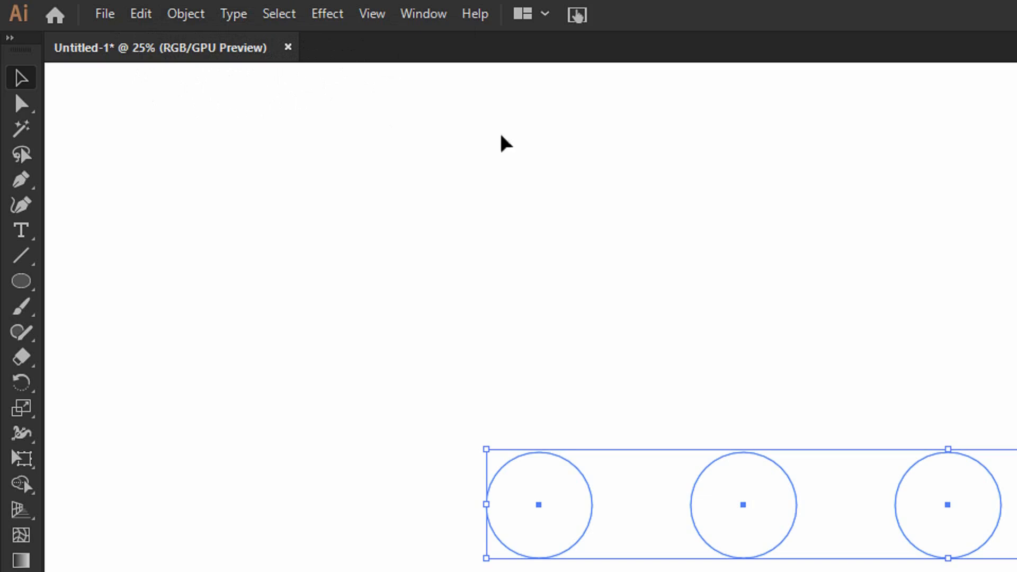
left_click(847, 318)
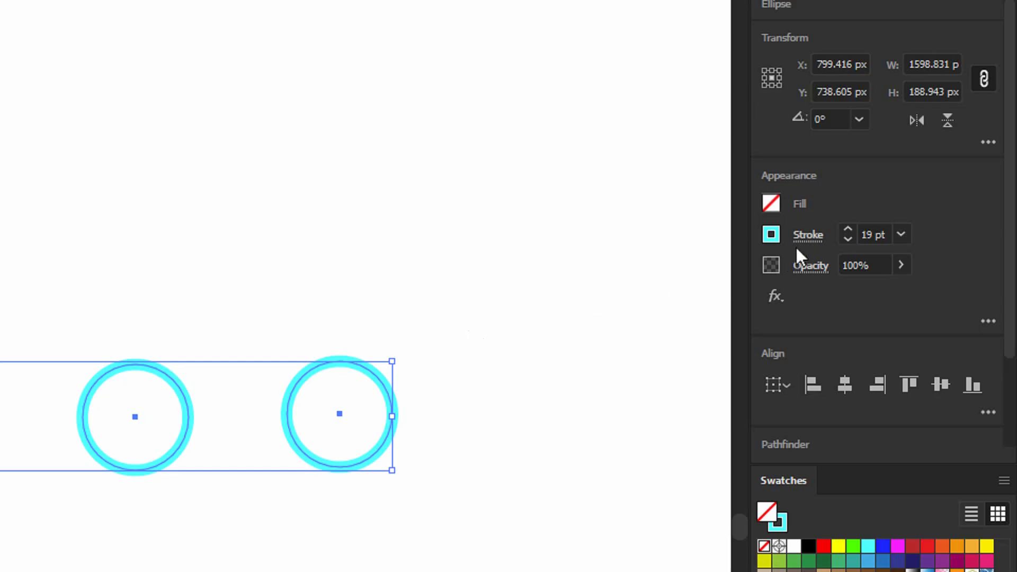
- Try a dashed line with 12 pt dashes on the circles' strokes, and turn the dashes off again
left_click(803, 236)
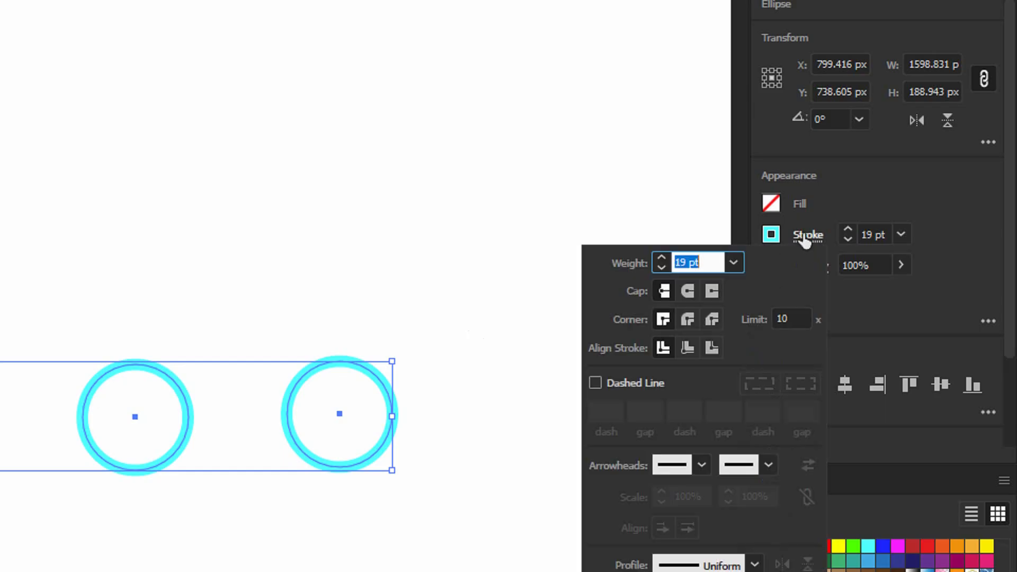
left_click(635, 384)
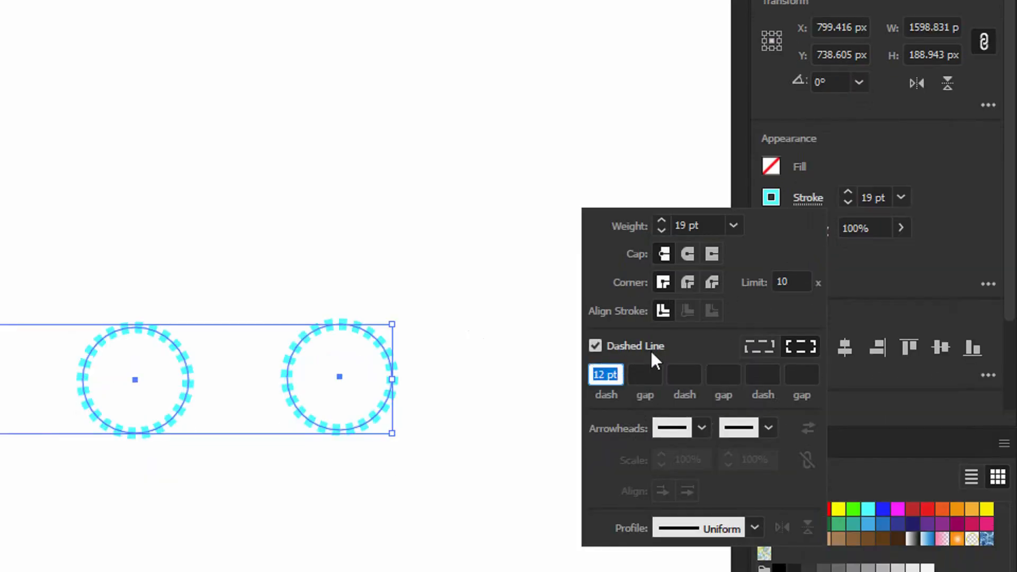
left_click(594, 350)
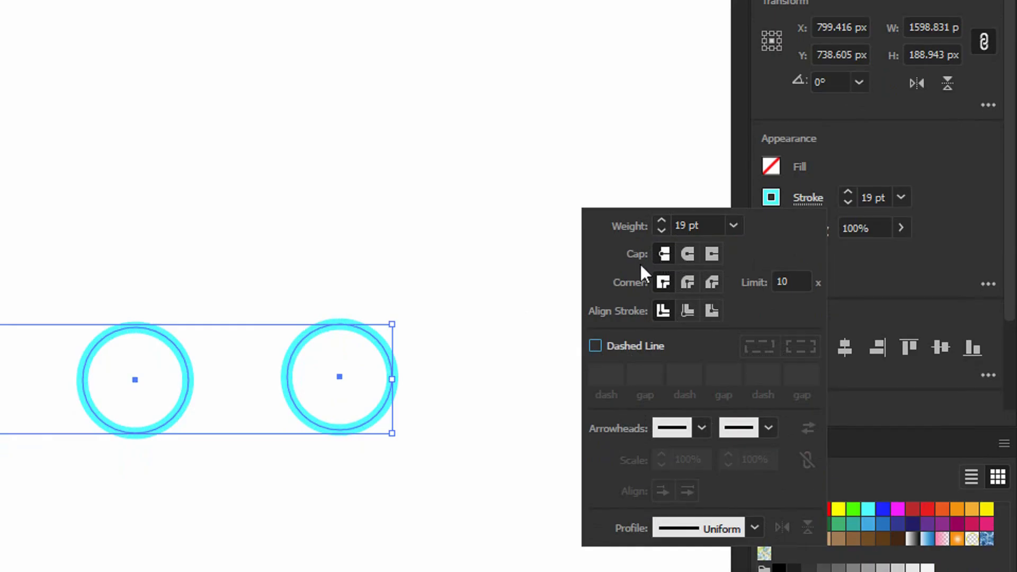
- Delete the upper-right quarter segment of the rightmost circle's outline with the Direct Selection tool
left_click_drag(433, 290, 299, 426)
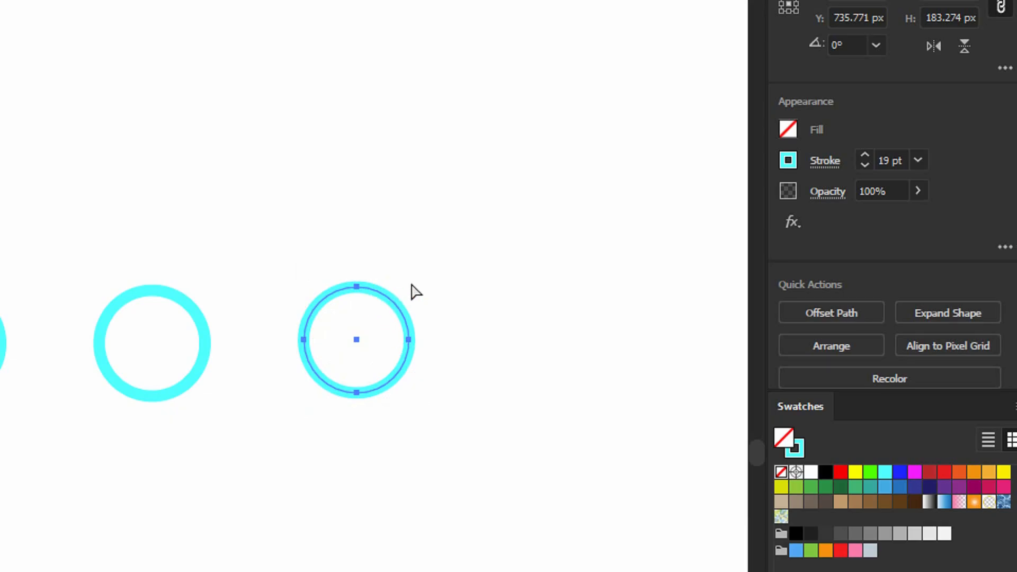
key("a")
left_click(392, 318)
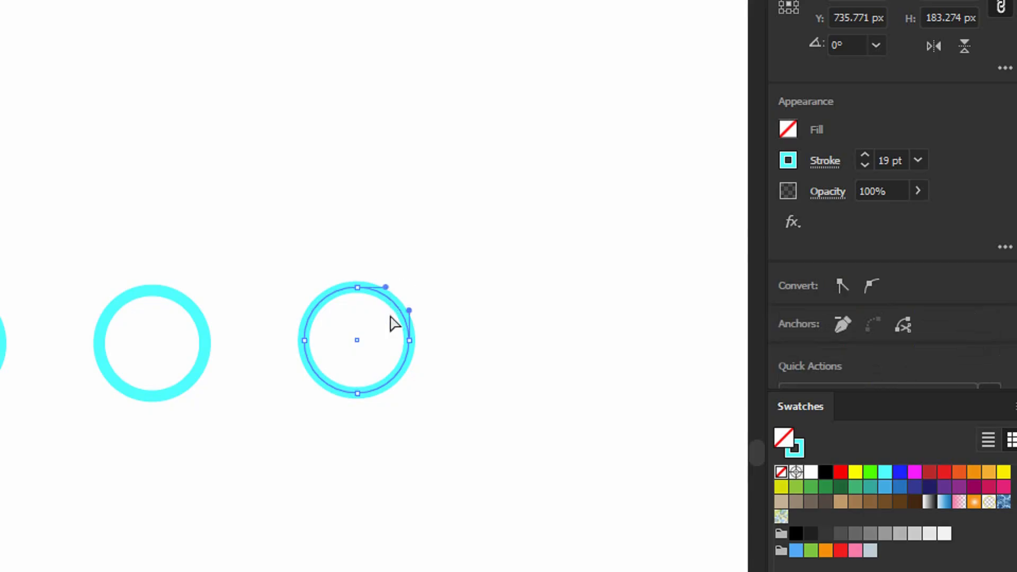
key("Delete")
left_click(390, 325)
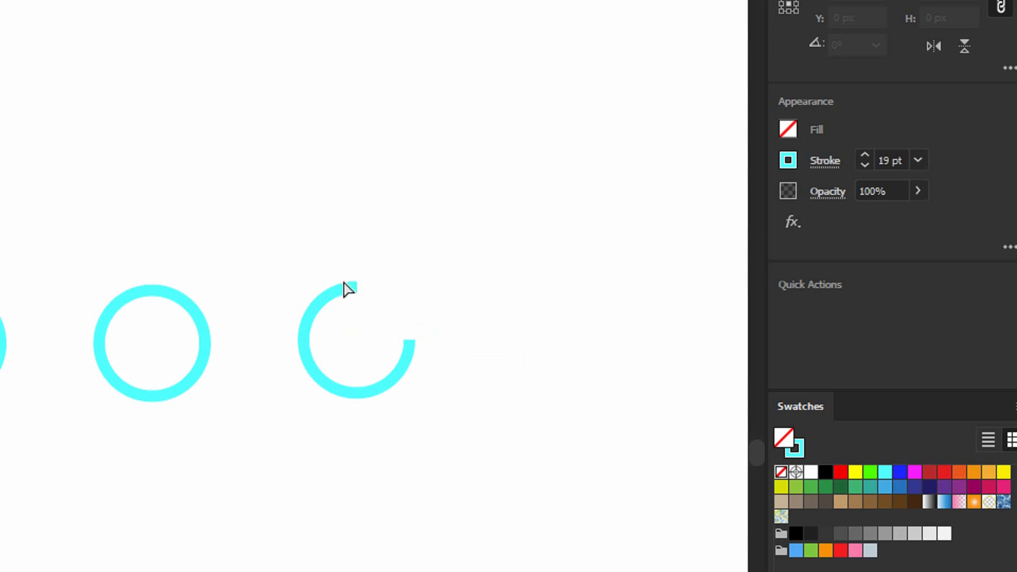
- Give the open three-quarter arc round stroke caps, and deselect it
left_click_drag(496, 265, 248, 389)
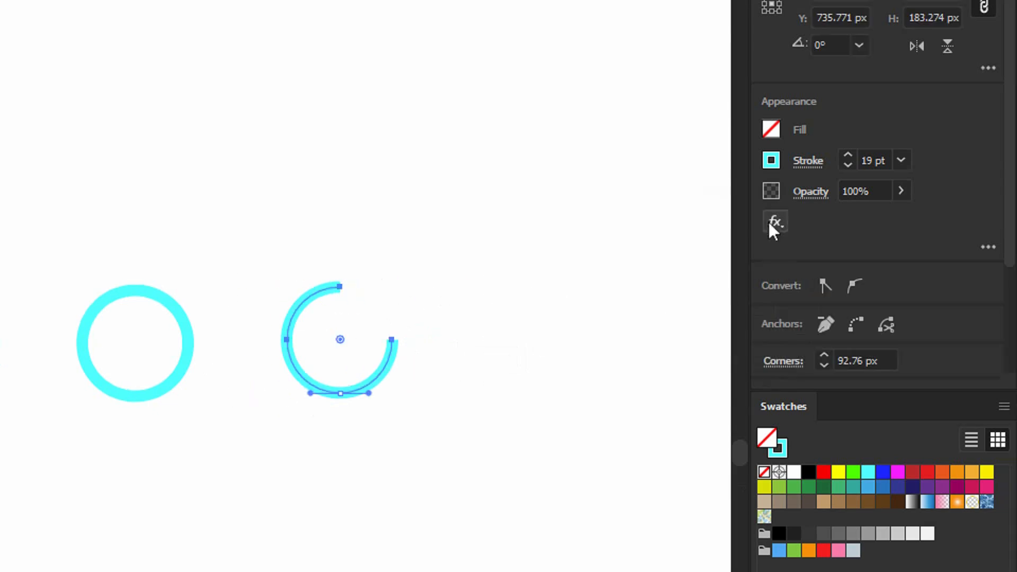
left_click(790, 161)
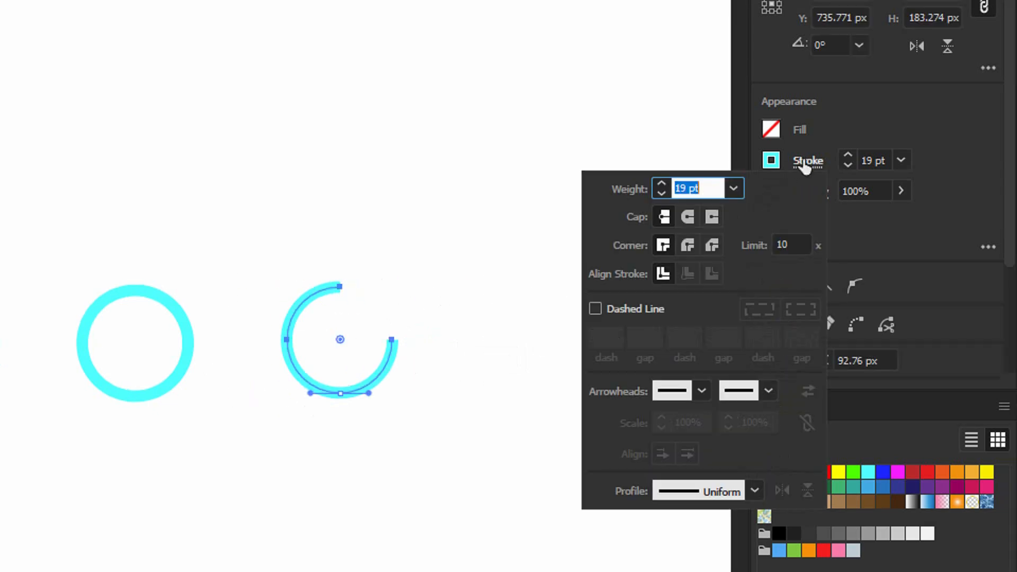
left_click(689, 217)
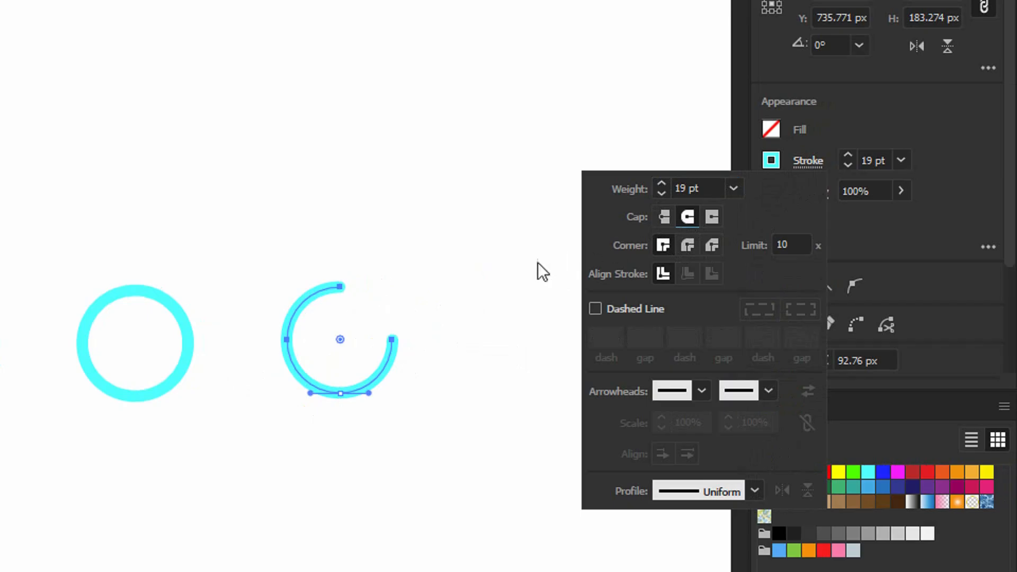
left_click(463, 269)
key("v")
left_click(460, 261)
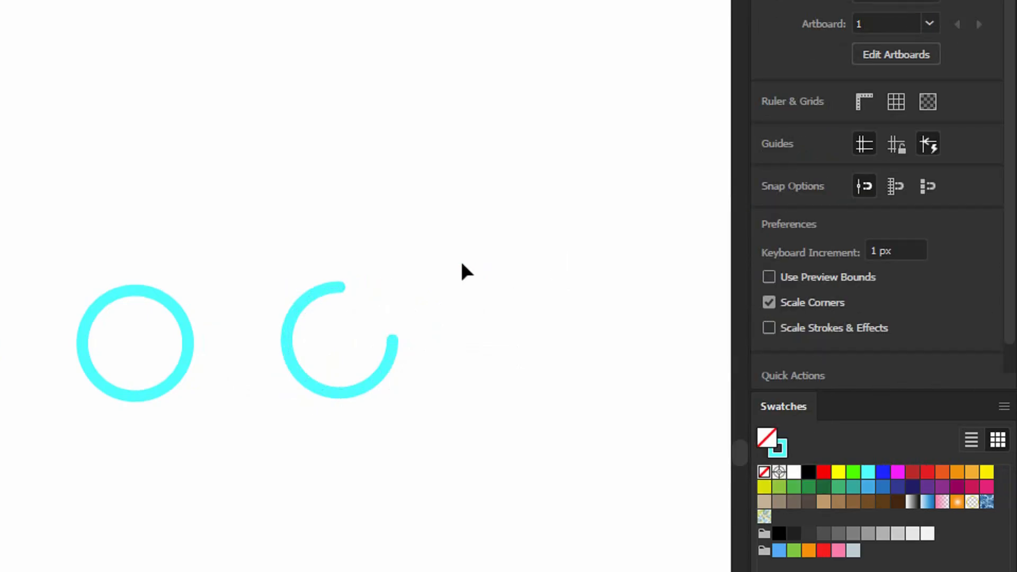